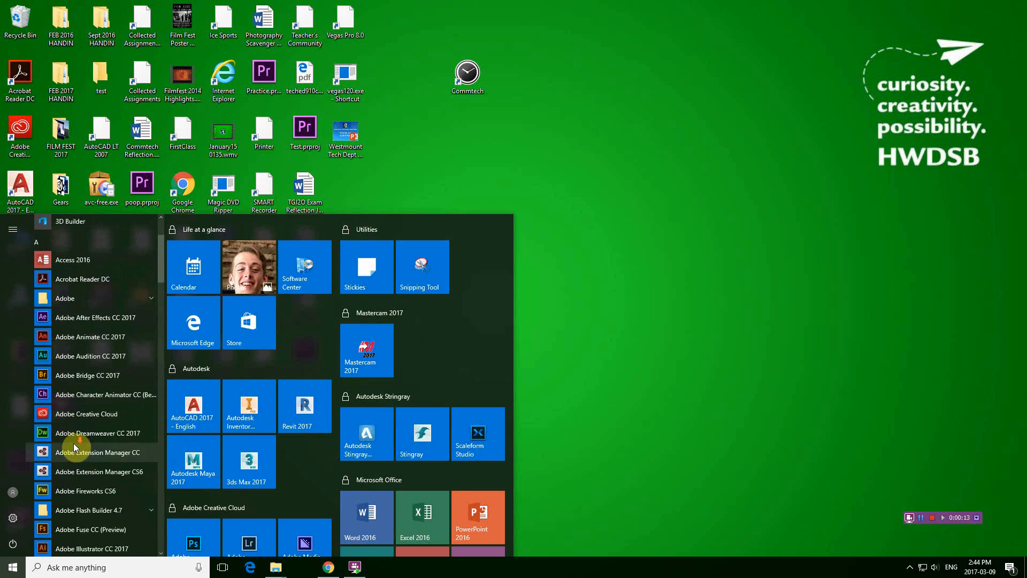
Launch Adobe Premiere Pro CC 2017 and start a new project named "premiere lesson video".
scroll(74, 448, "down", 2)
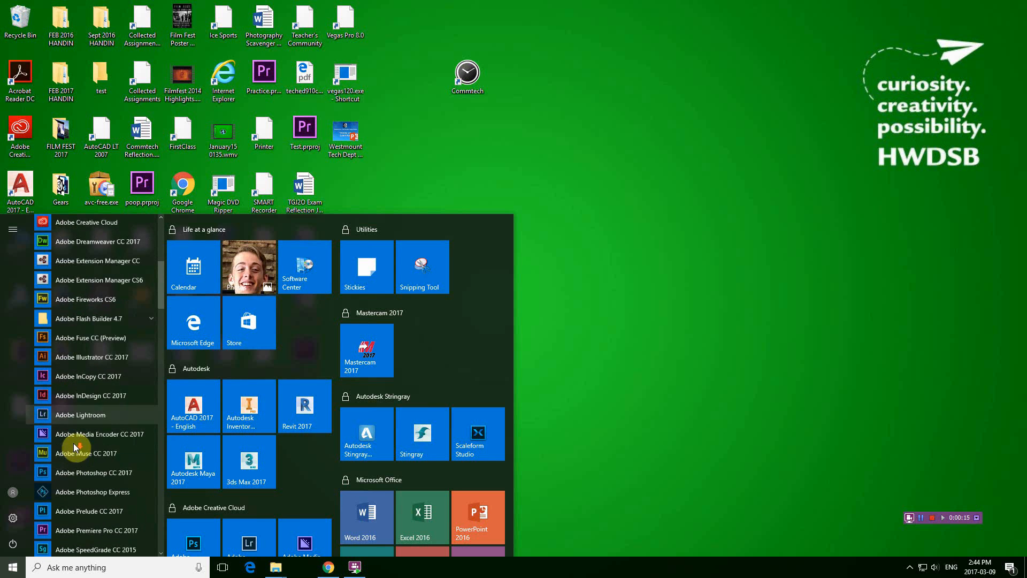
left_click(85, 465)
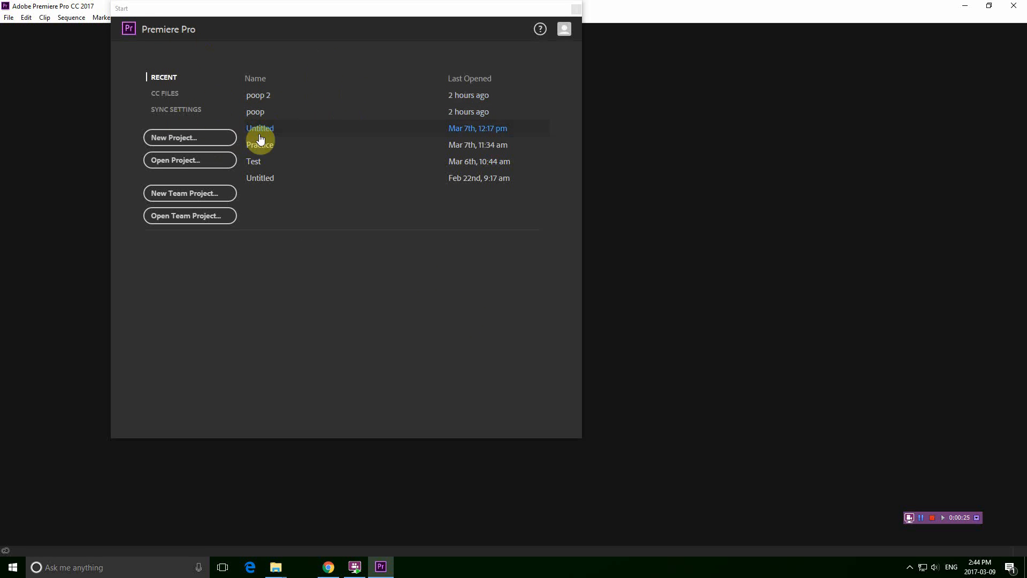
left_click(174, 138)
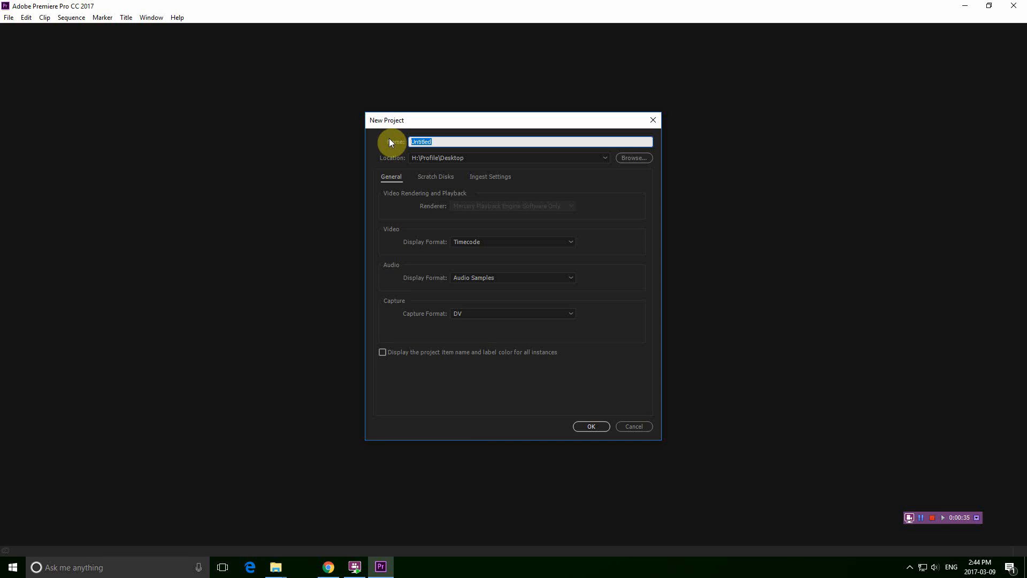
type("premiere lesson video")
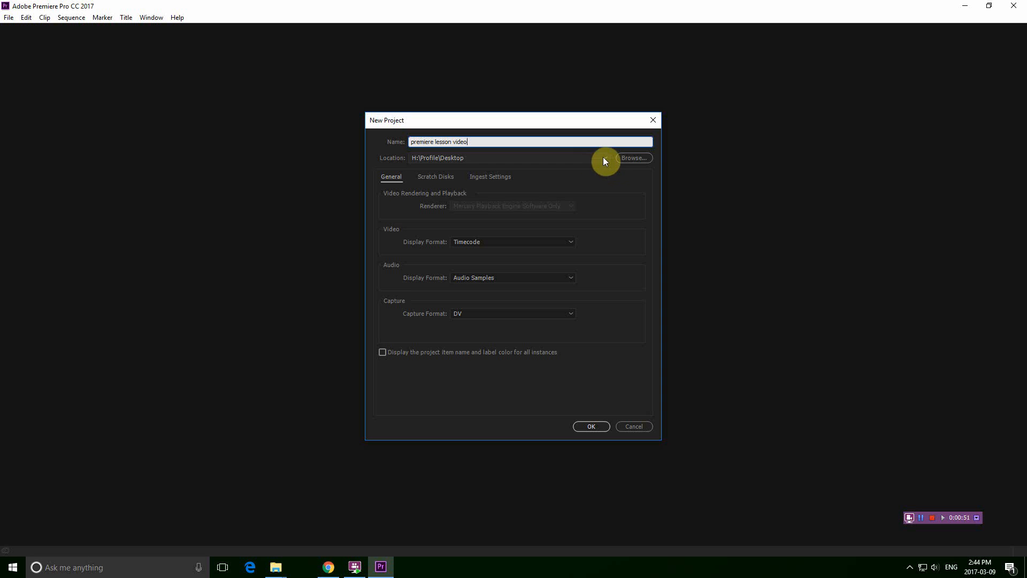
Set the project location to the Premiere teaching videos folder on the G: drive and create the project.
left_click(622, 157)
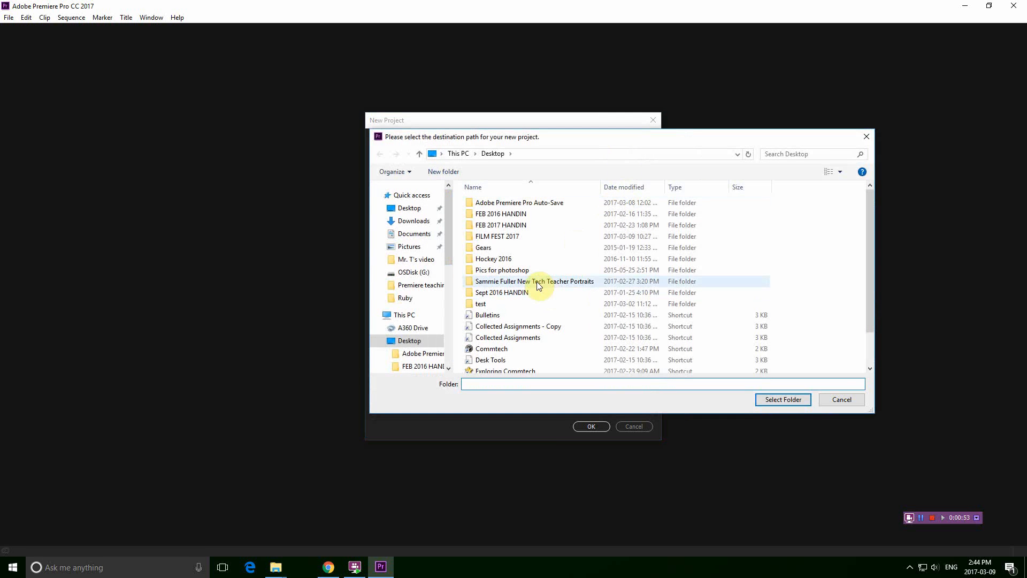
left_click_drag(448, 243, 450, 268)
left_click(420, 244)
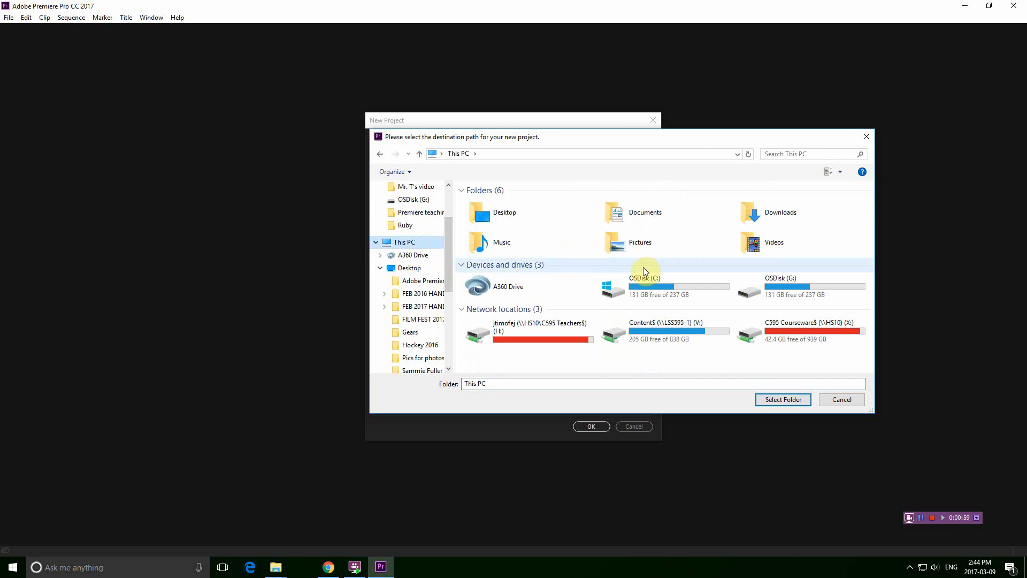
double_click(742, 289)
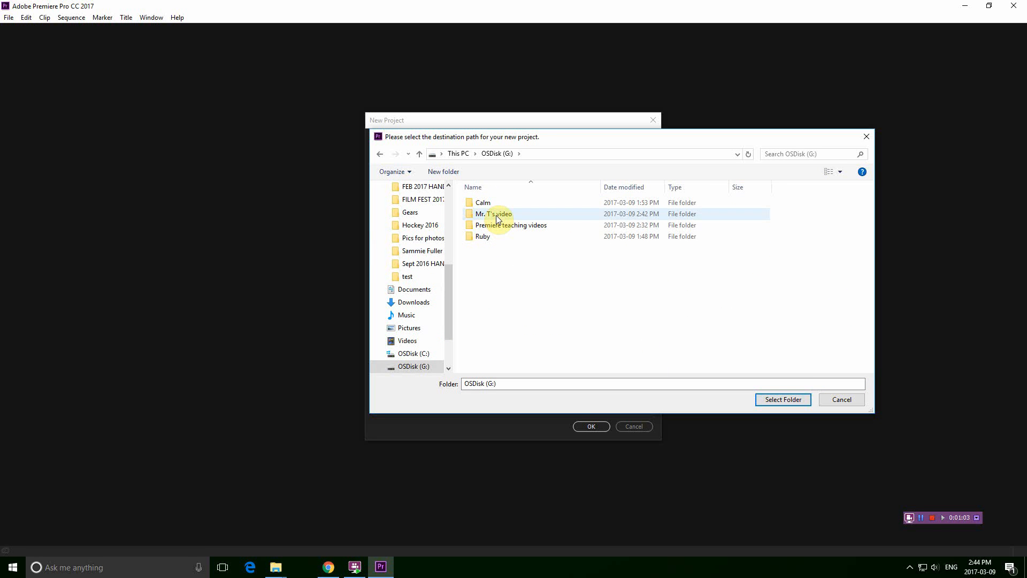
double_click(504, 226)
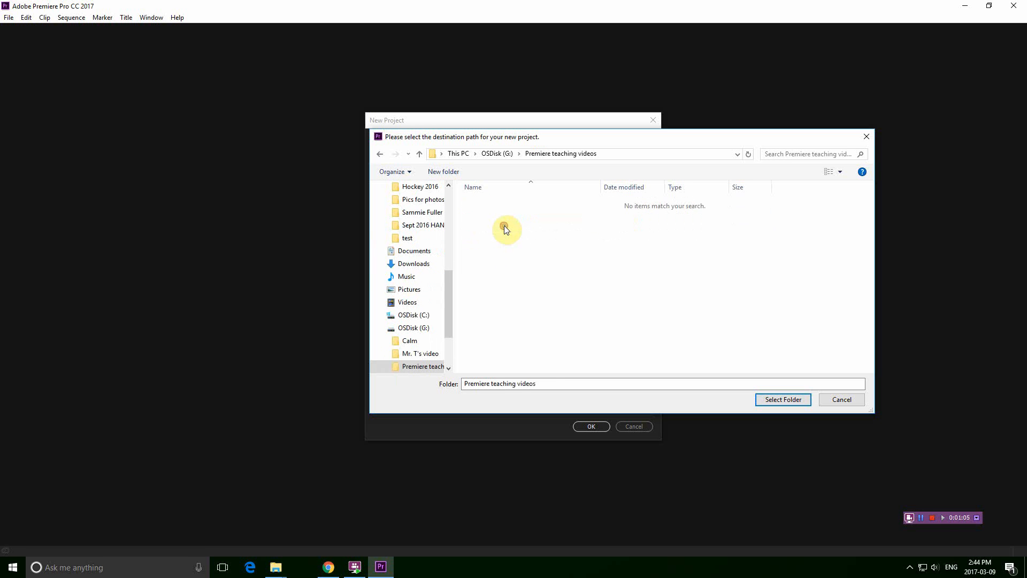
left_click(788, 400)
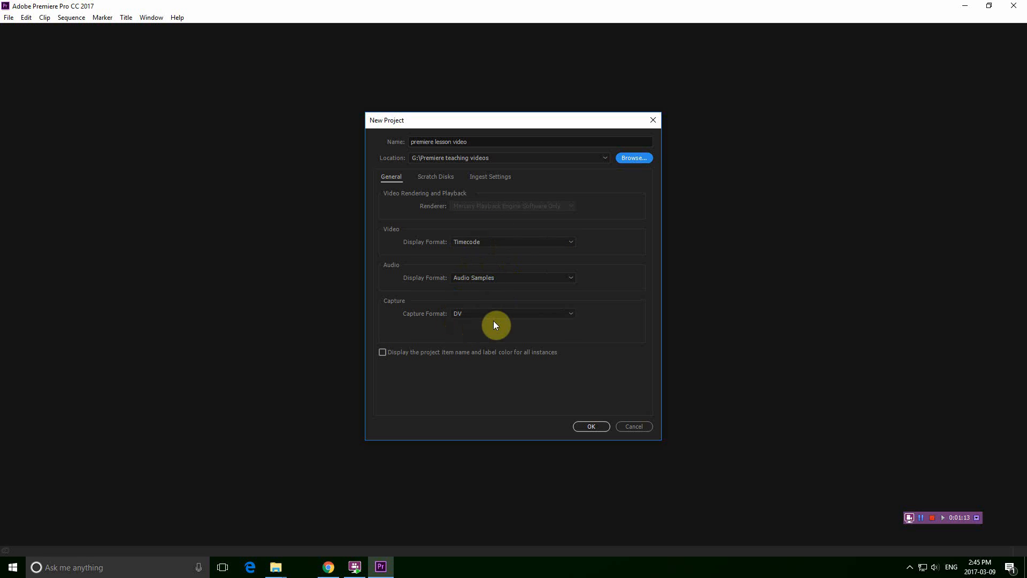
left_click(585, 426)
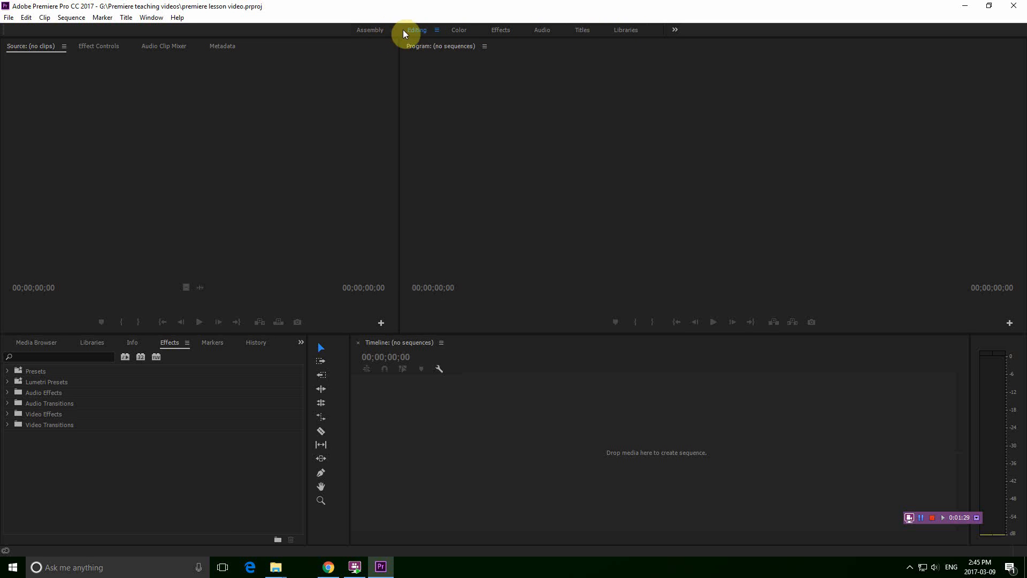
Look through the Assembly, Editing, Color, Effects, Audio and Titles workspaces, and view the media browser and project contents in Editing.
left_click(383, 30)
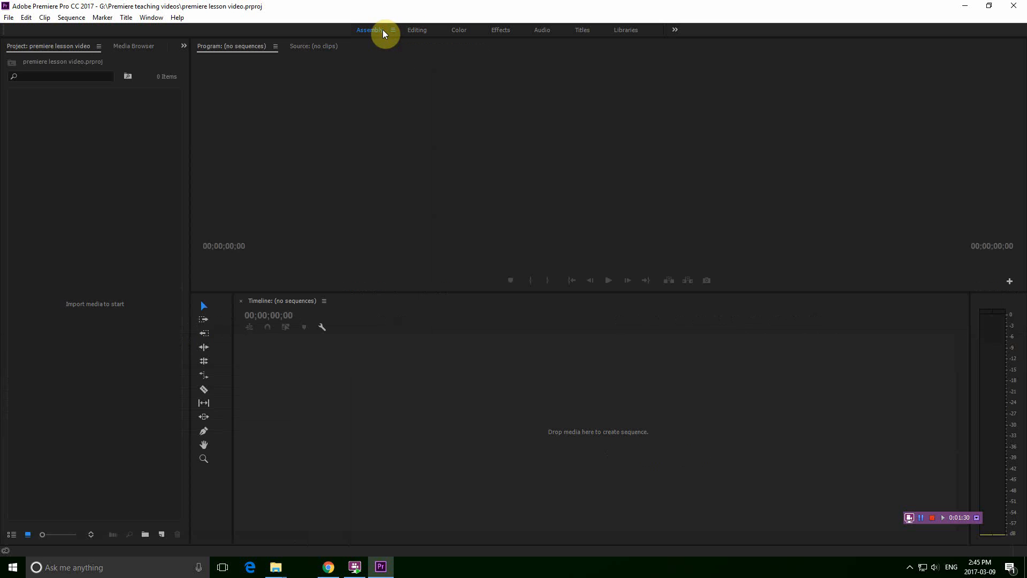
left_click(415, 30)
left_click(459, 30)
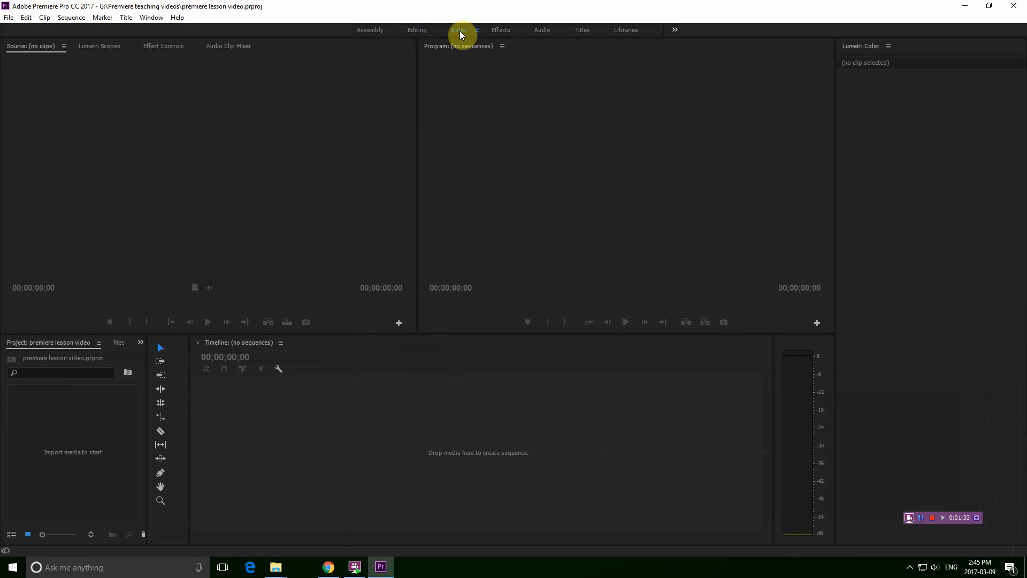
left_click(499, 31)
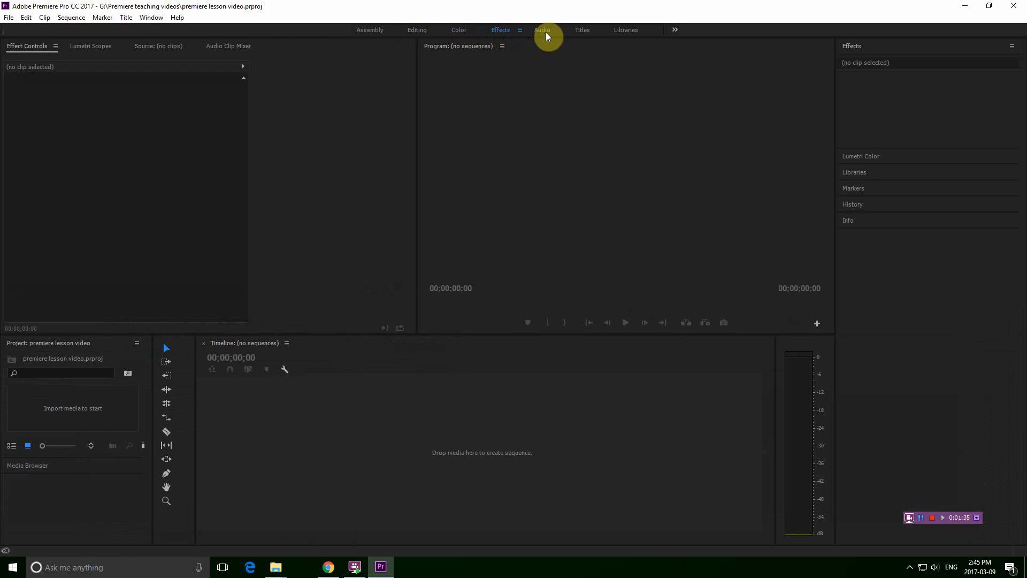
left_click(552, 31)
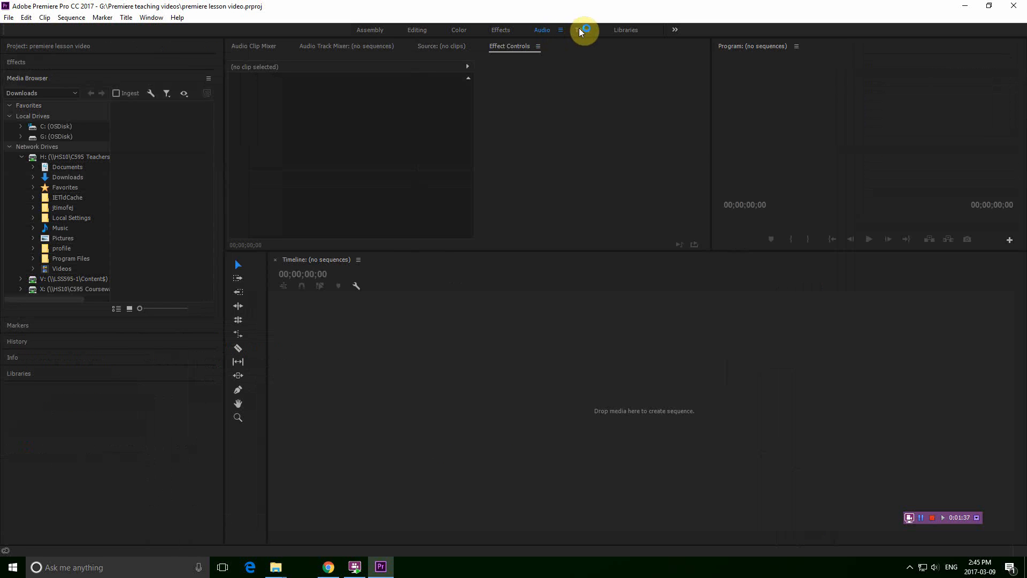
left_click(580, 31)
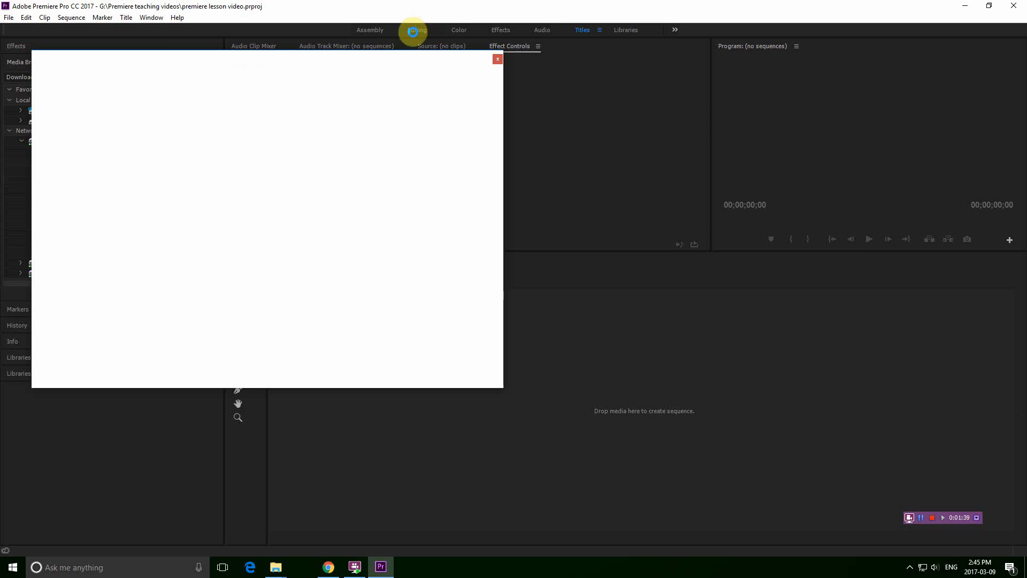
left_click(416, 31)
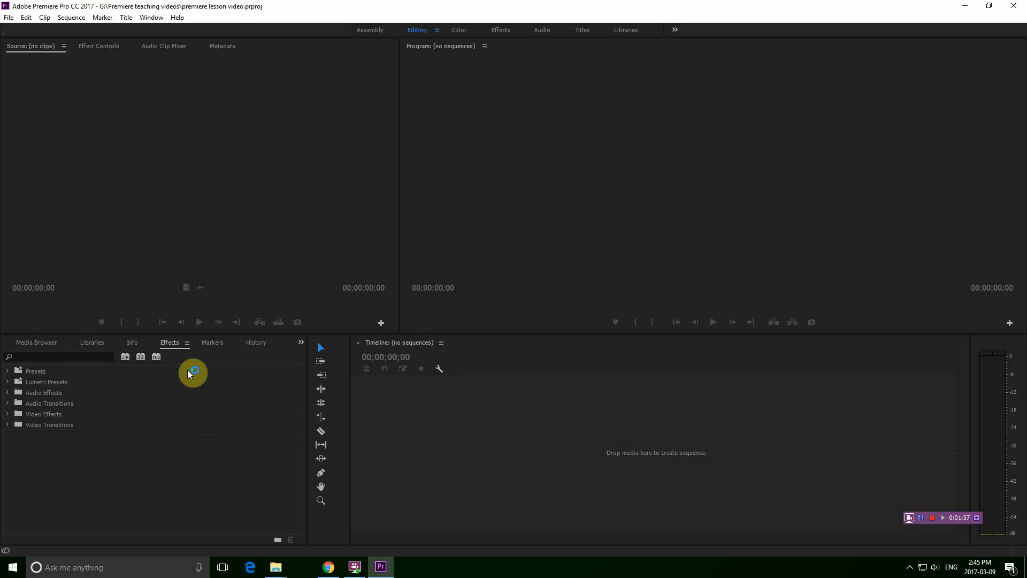
left_click(50, 345)
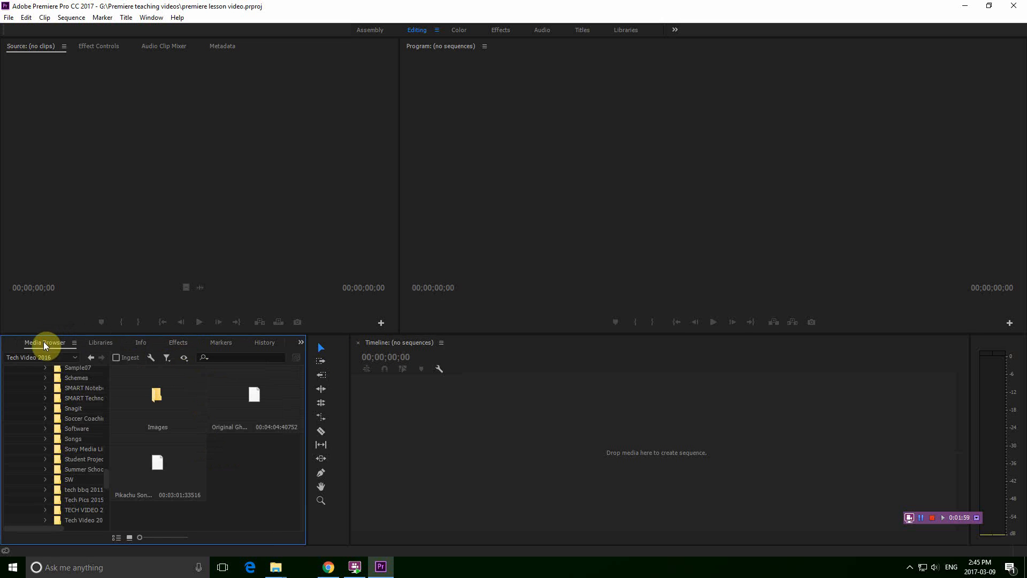
left_click(10, 343)
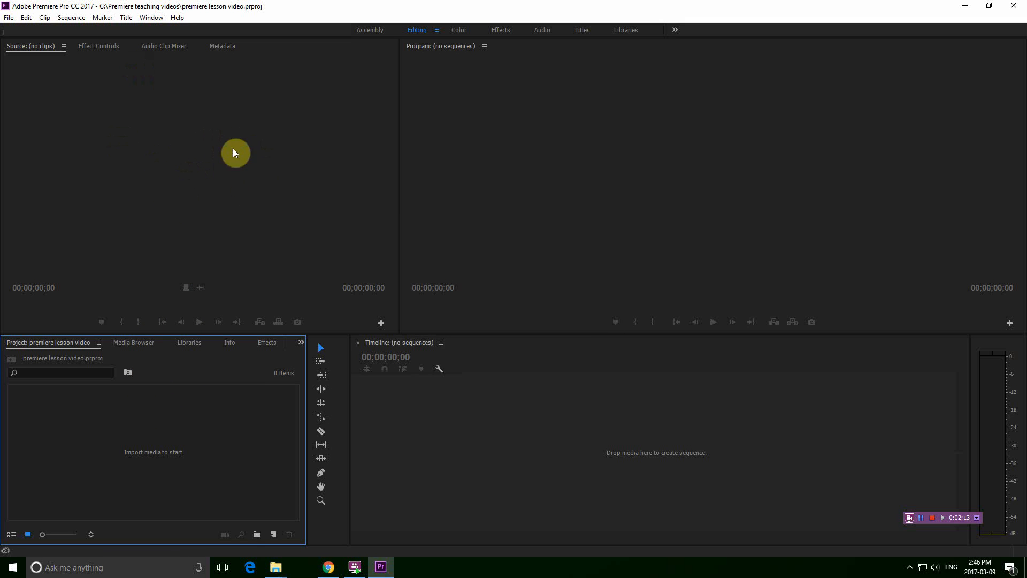
Switch to the Assembly workspace and try widening the project and tools areas, then return both to a narrow layout.
left_click(381, 31)
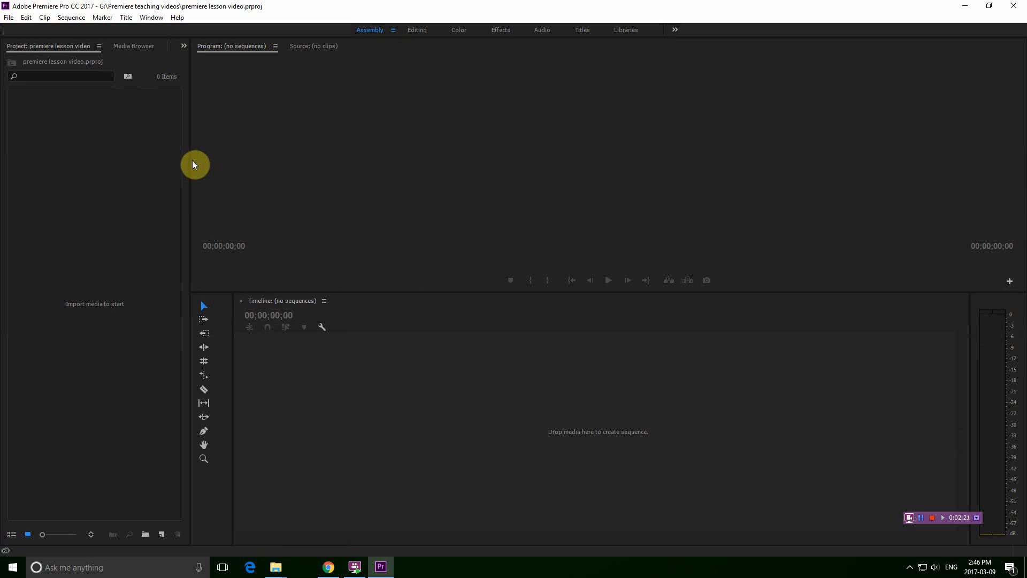
left_click_drag(190, 160, 418, 178)
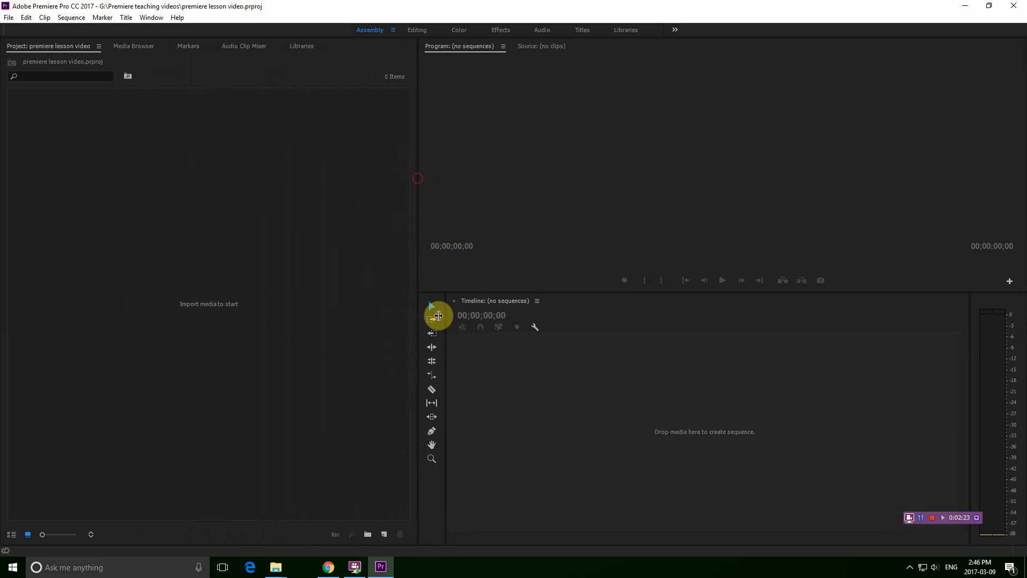
left_click_drag(439, 315, 590, 346)
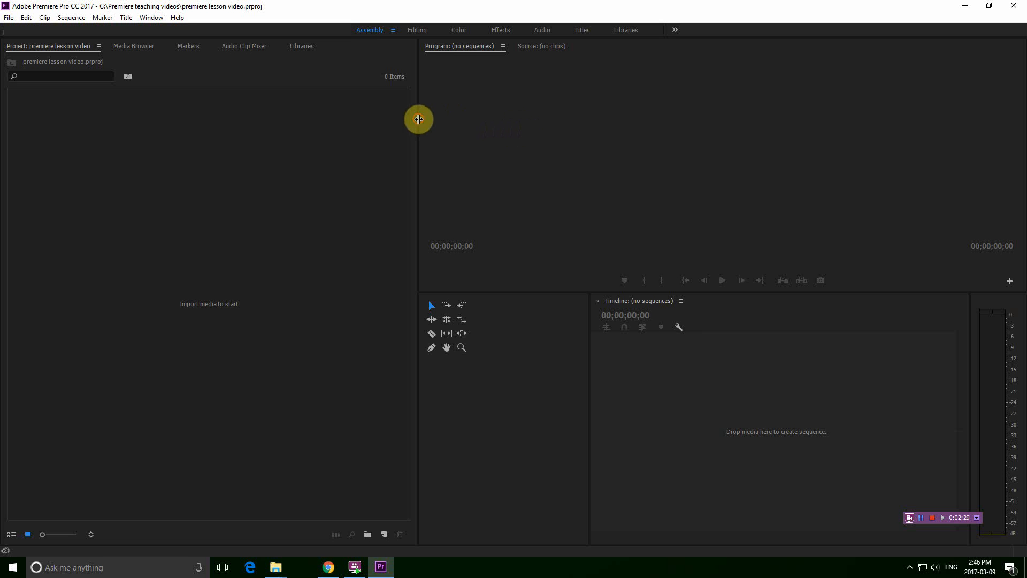
left_click_drag(418, 119, 175, 110)
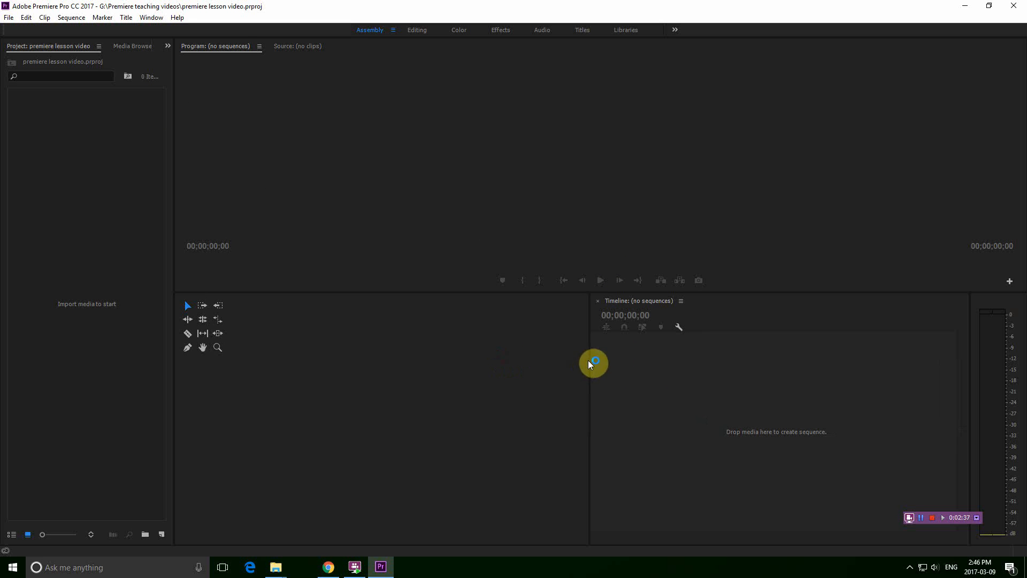
left_click_drag(591, 363, 216, 369)
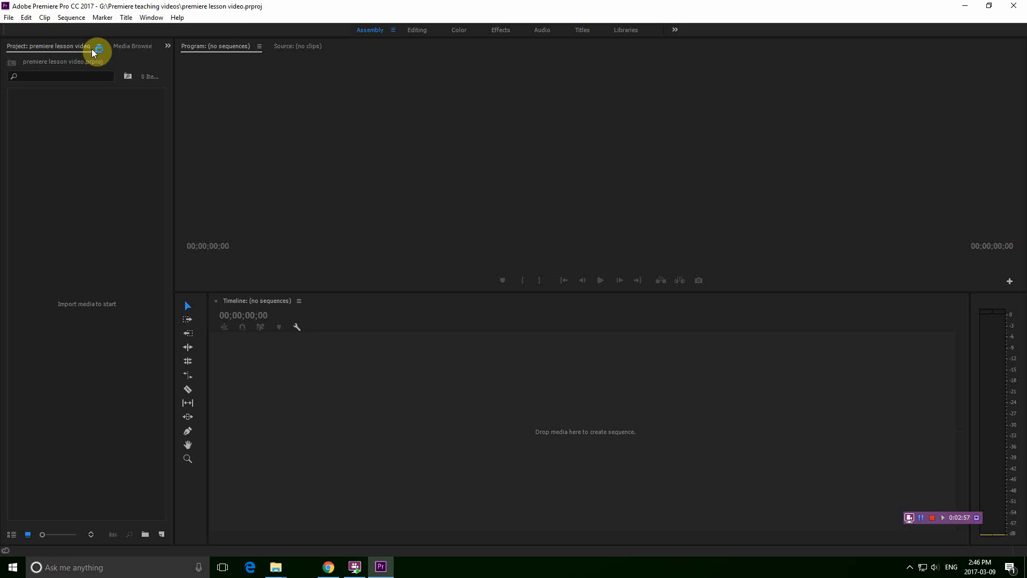
Browse the media on the G: drive and open the Mr. T's video folder, widening the folder tree slightly.
left_click(129, 48)
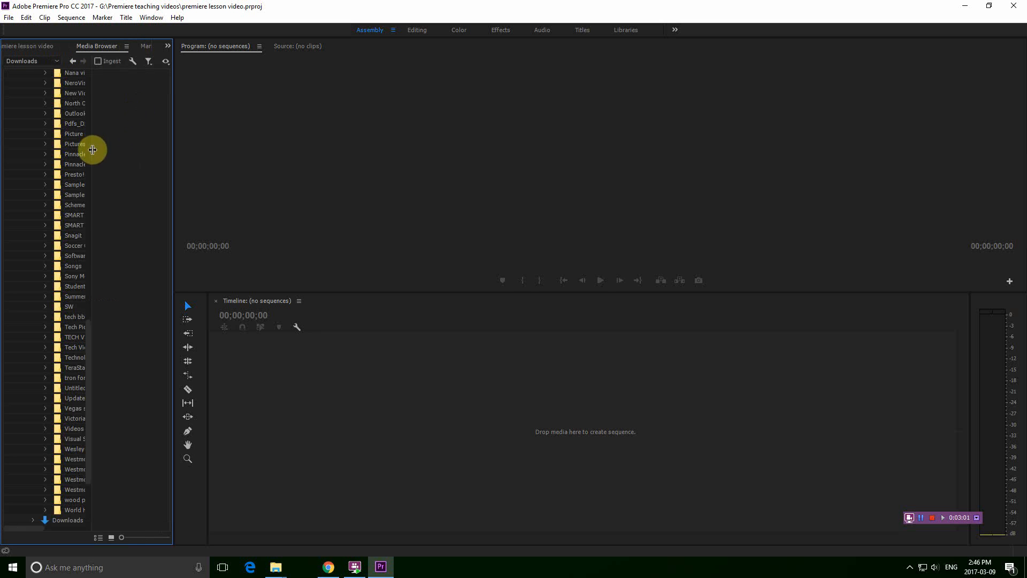
left_click_drag(98, 150, 126, 149)
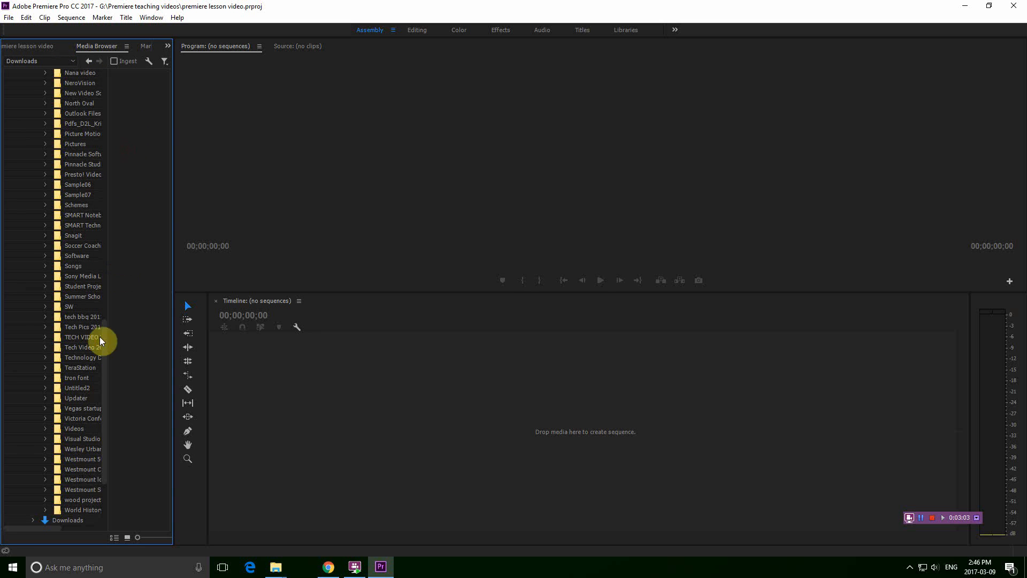
left_click_drag(104, 349, 104, 93)
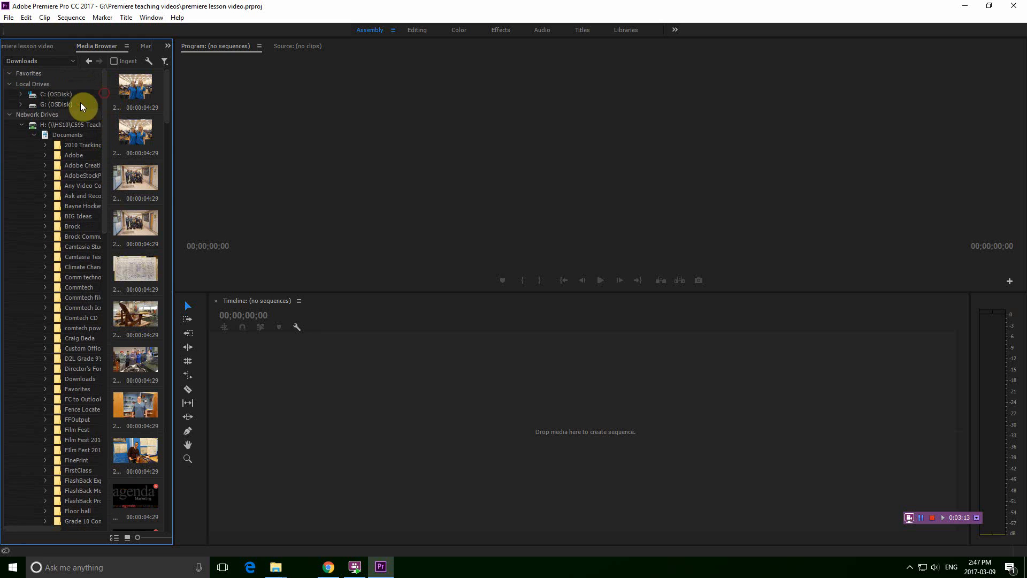
left_click(59, 105)
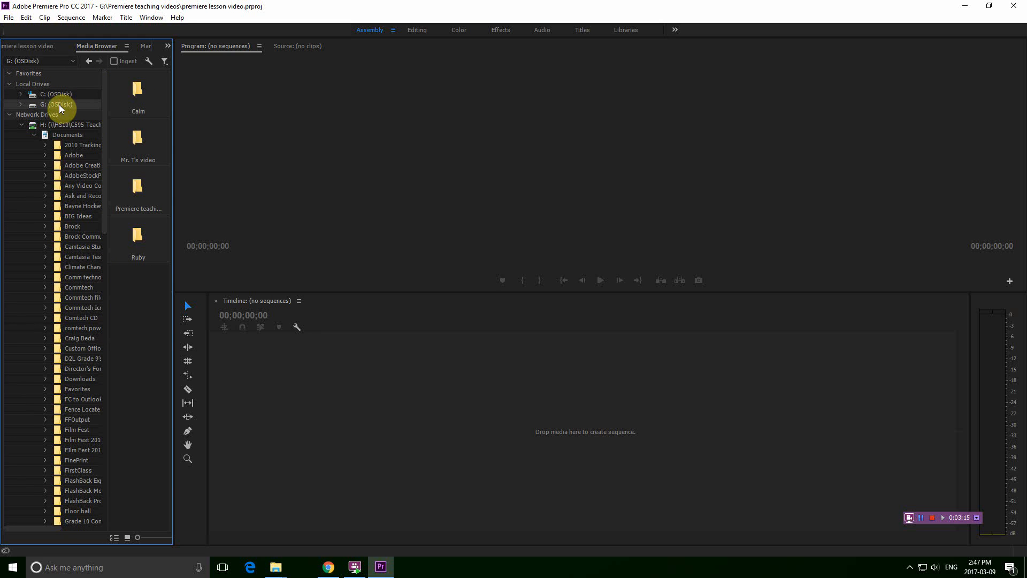
double_click(147, 138)
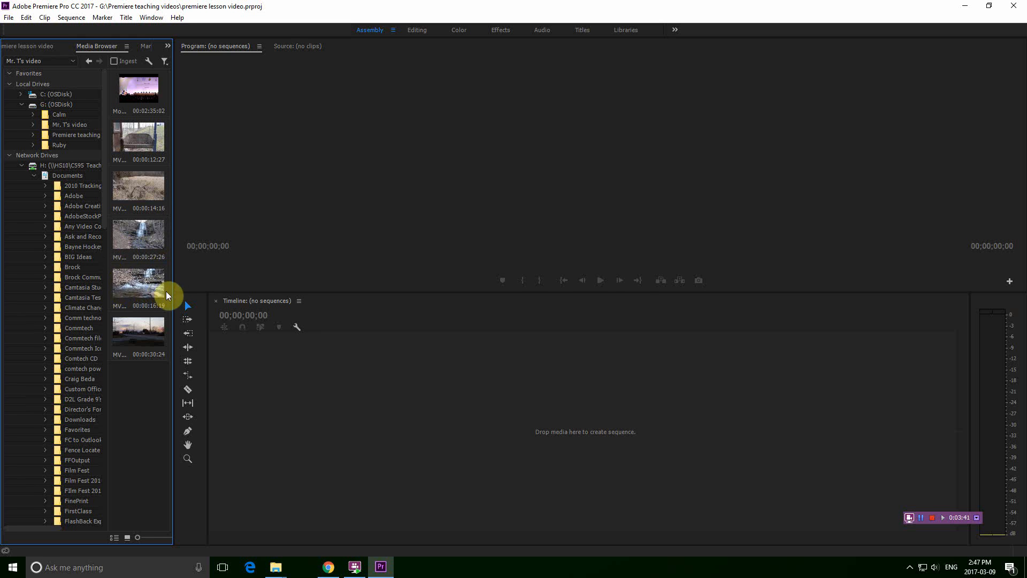
Place the waterfall clip MVI_0188.MOV on the empty timeline to create a sequence from it.
left_click_drag(138, 236, 191, 277)
left_click_drag(214, 316, 238, 380)
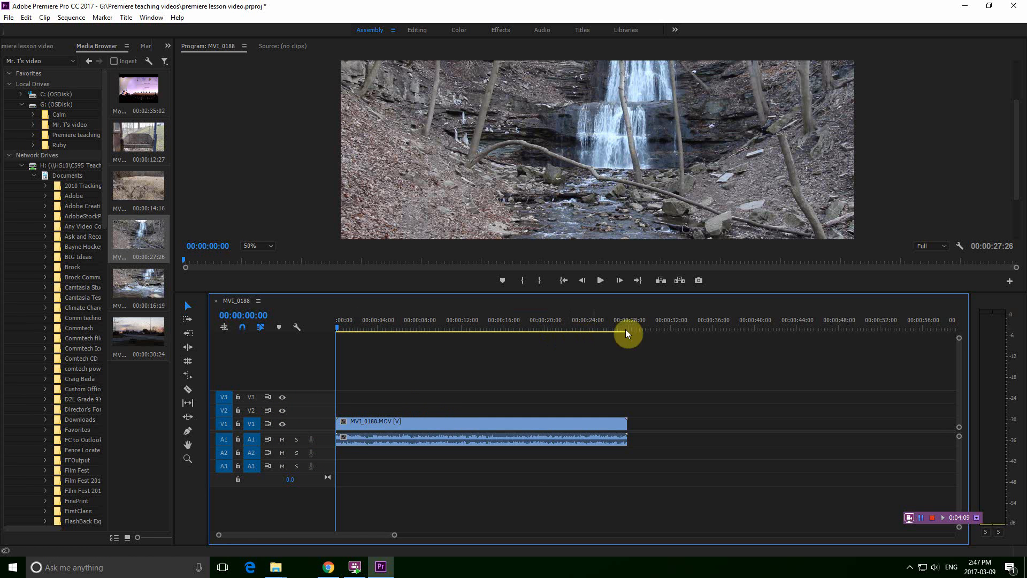
Preview the waterfall sequence, repositioning the playhead to about 00:00:08:22 and playing on to about 00:00:13:11.
left_click(601, 281)
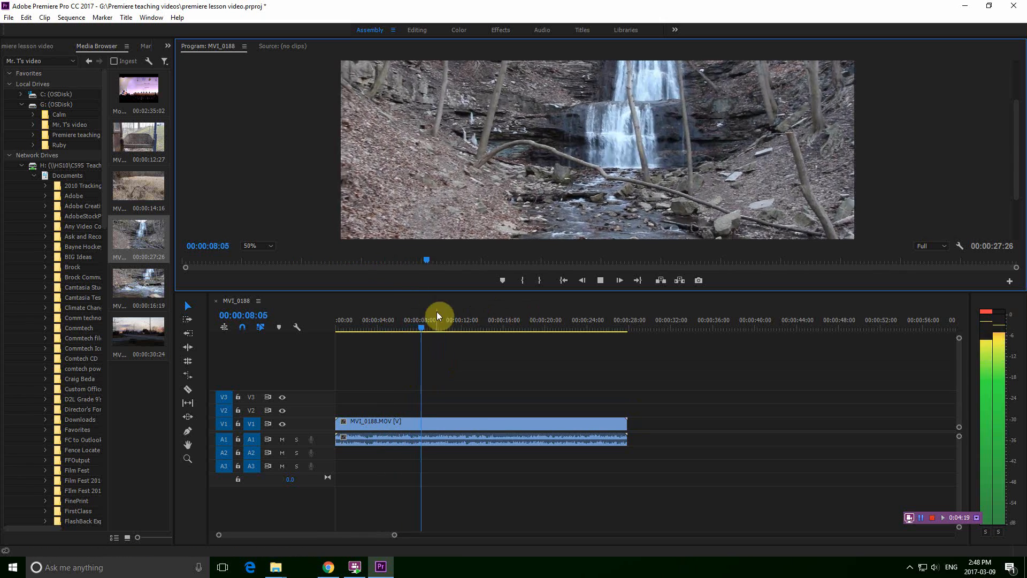
mouse_move(428, 325)
left_mouse_down()
mouse_move(401, 327)
mouse_move(499, 338)
mouse_move(408, 327)
mouse_move(428, 327)
left_mouse_up()
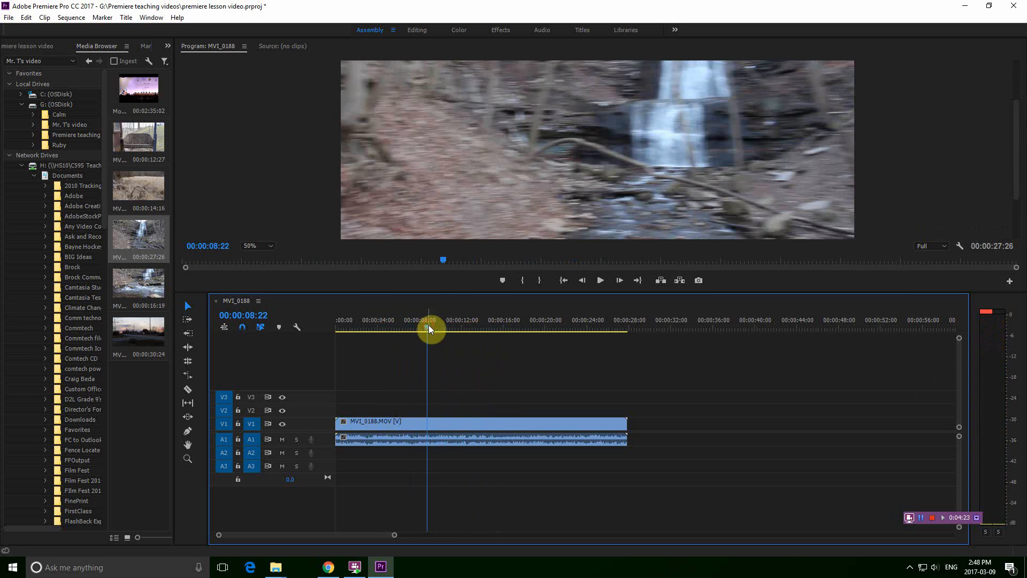
left_click(599, 279)
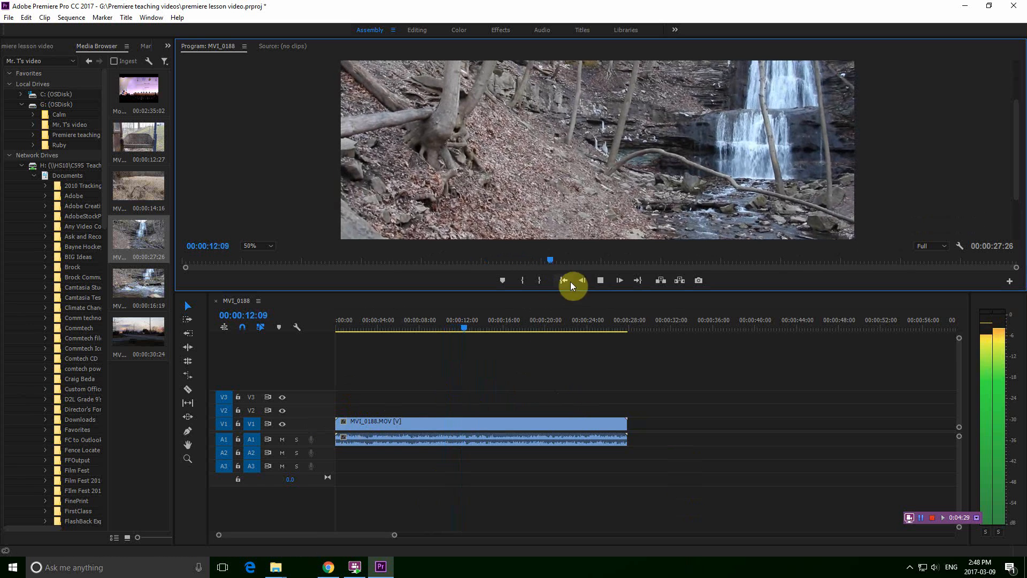
left_click(598, 280)
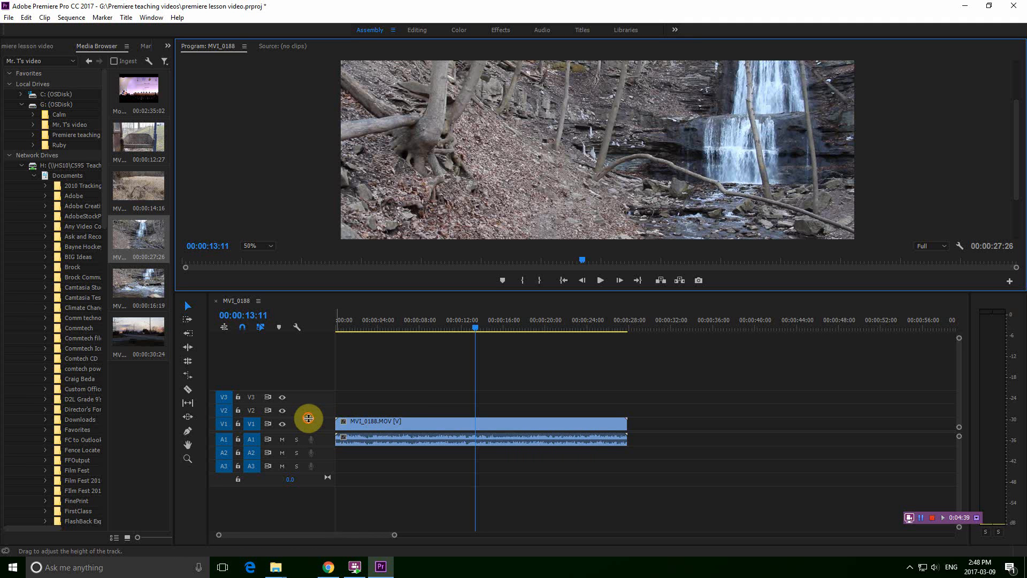
Increase the height of video track V1 to show the clip's thumbnails, and select the MVI_0188.MOV clip.
left_click_drag(308, 417, 308, 384)
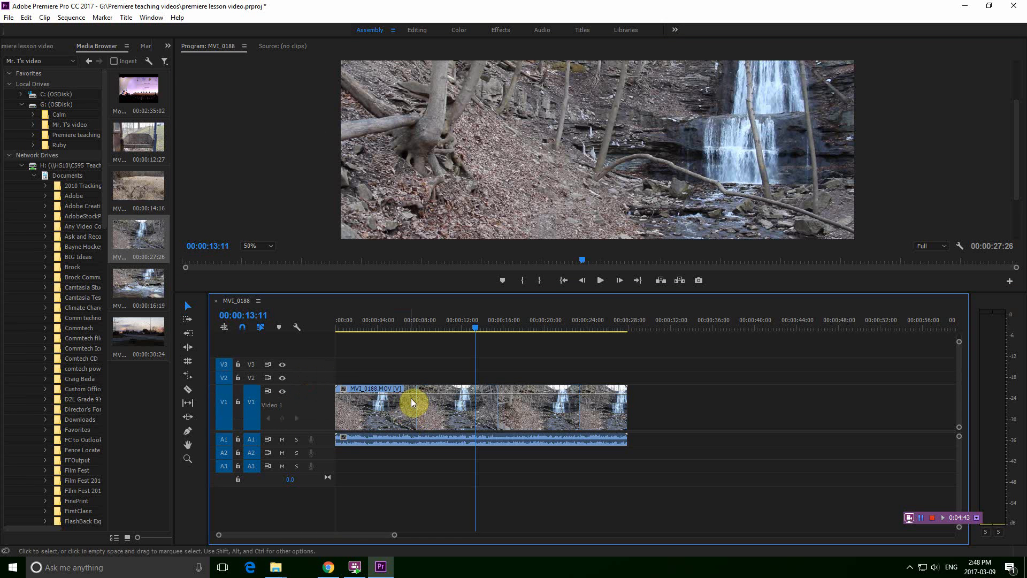
left_click(411, 393)
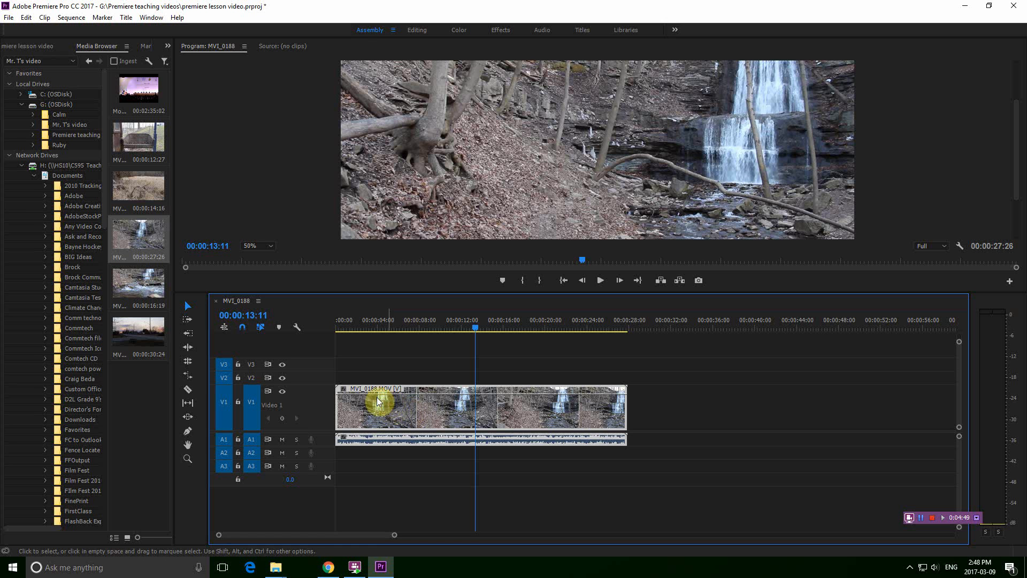
Close the open MVI_0188 sequence and place the waterfall clip on the empty timeline again to create a fresh sequence.
double_click(249, 300)
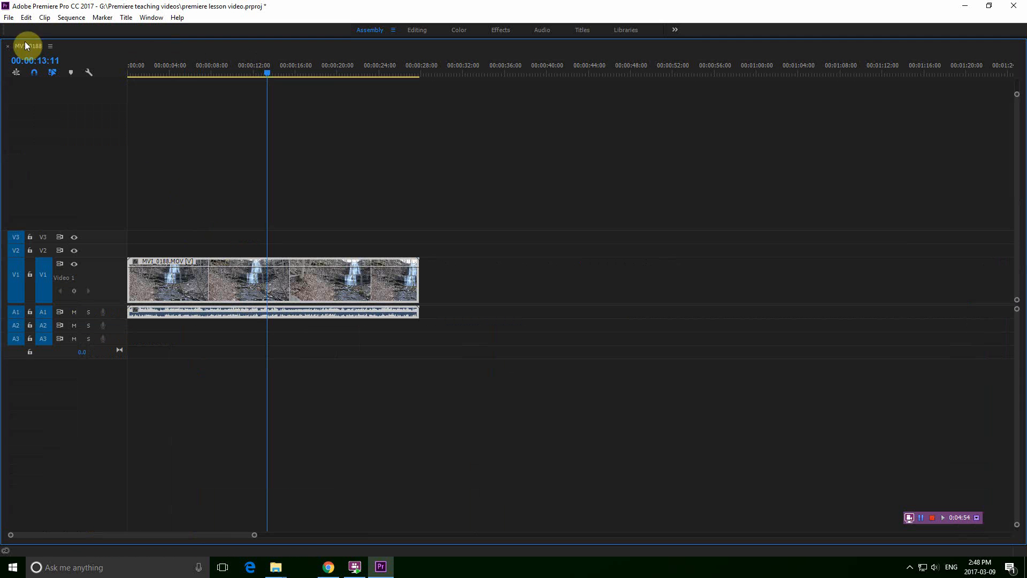
left_click(8, 46)
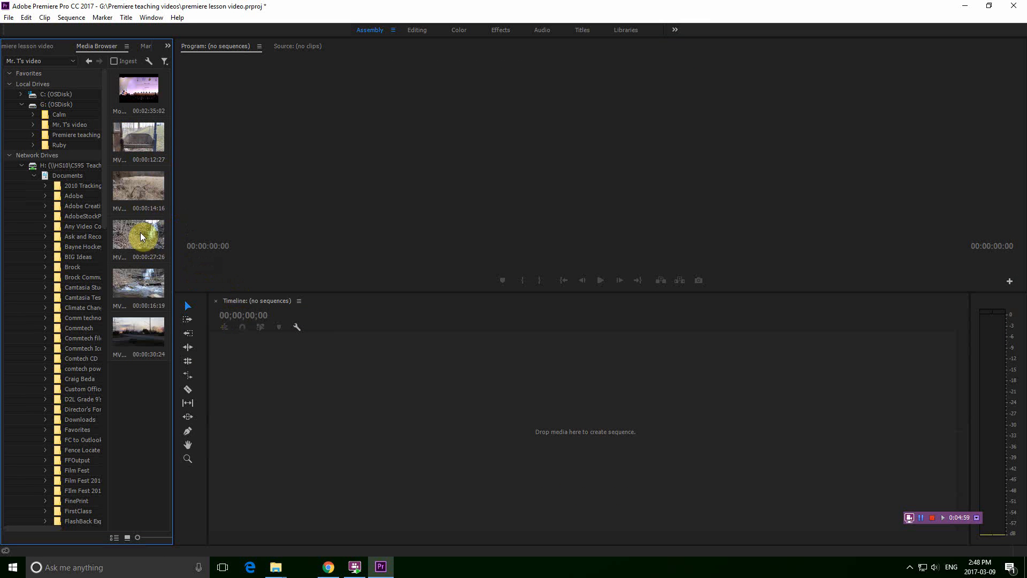
left_click_drag(140, 232, 274, 397)
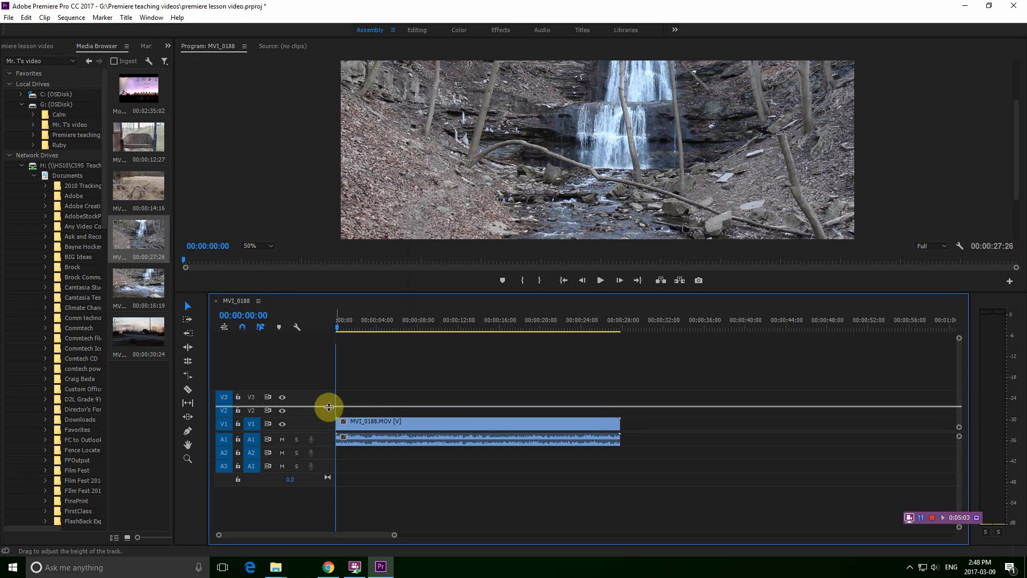
Increase the height of track V1, try Video Head Thumbnails for its clip, and return to Continuous Video Thumbnails.
left_click_drag(329, 407, 323, 367)
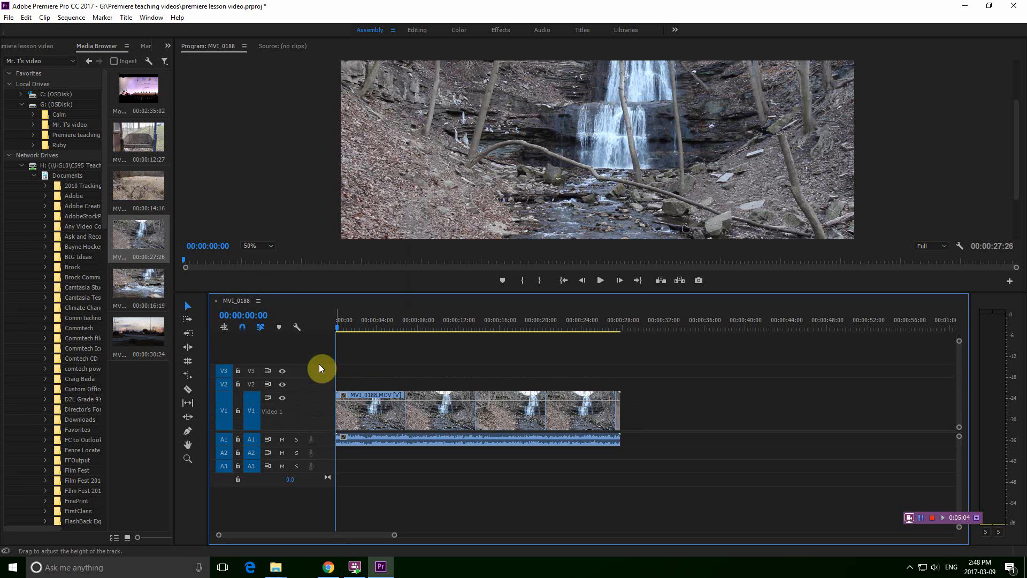
left_click(255, 301)
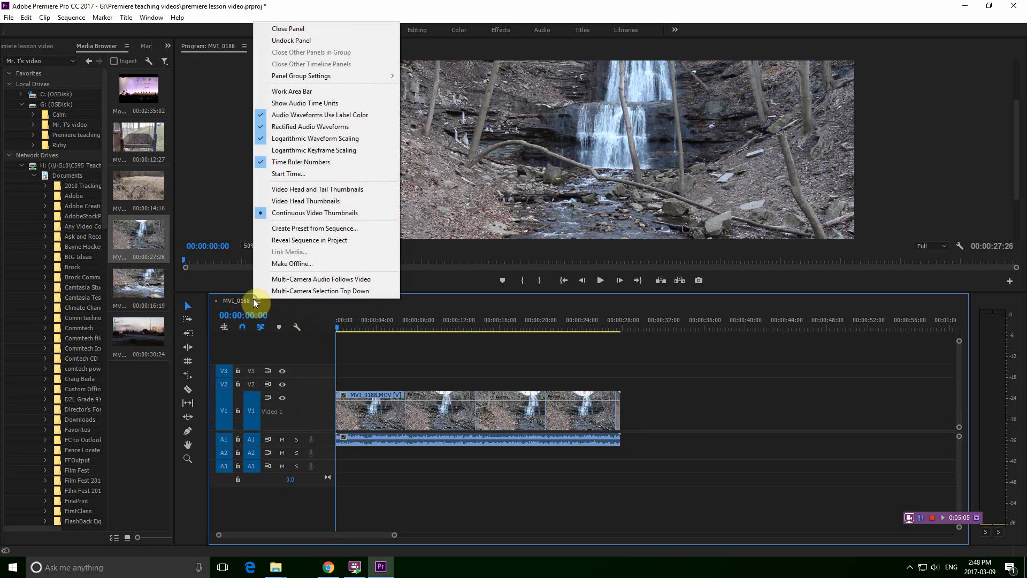
left_click(294, 202)
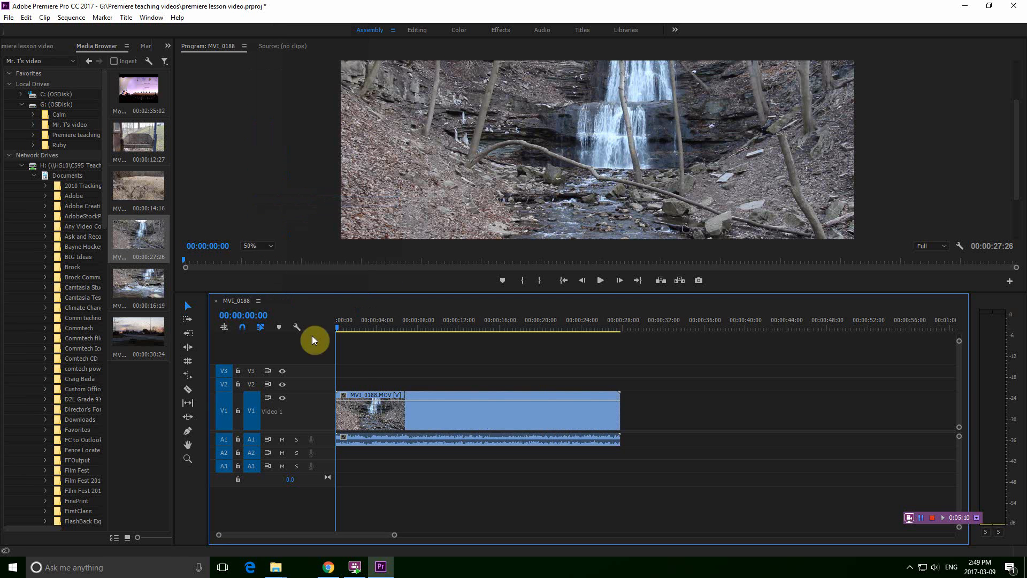
left_click(254, 302)
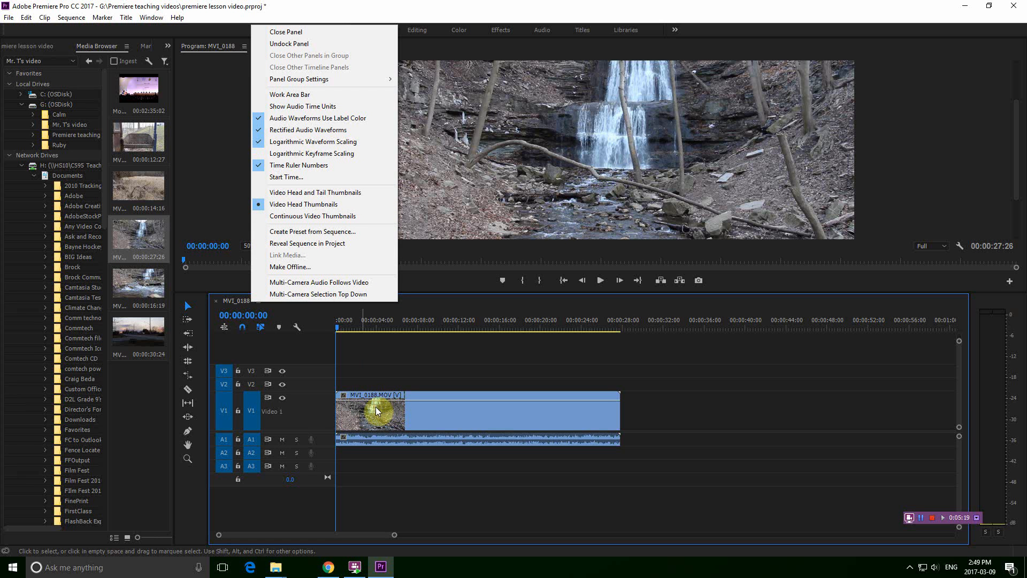
left_click(308, 217)
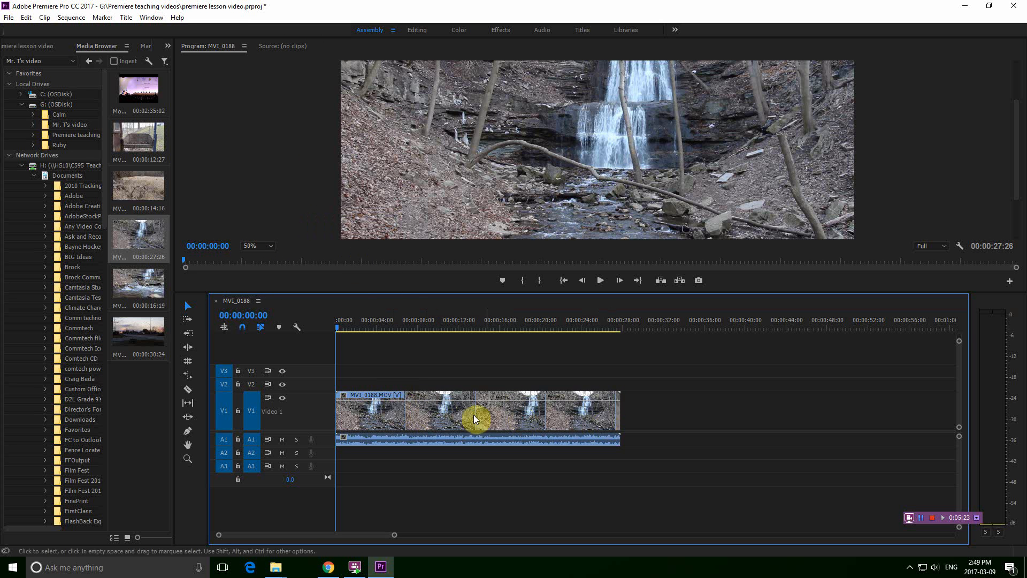
Move the playhead to about 00:00:01:17 and magnify the timeline over the waterfall clip with the Zoom tool.
left_click(339, 325)
mouse_move(352, 328)
left_mouse_down()
mouse_move(417, 335)
mouse_move(353, 332)
left_mouse_up()
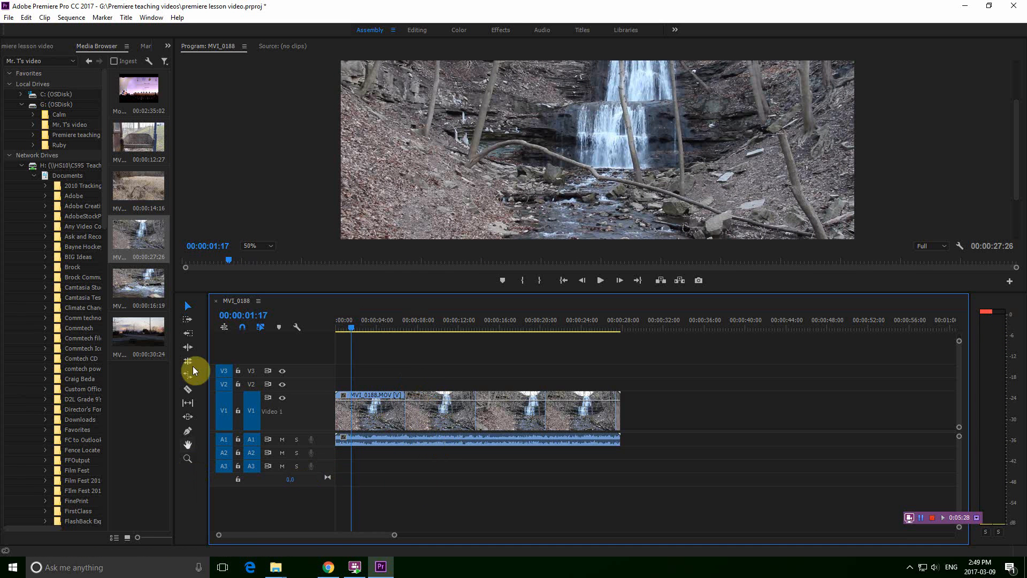
left_click(187, 459)
left_click(466, 416)
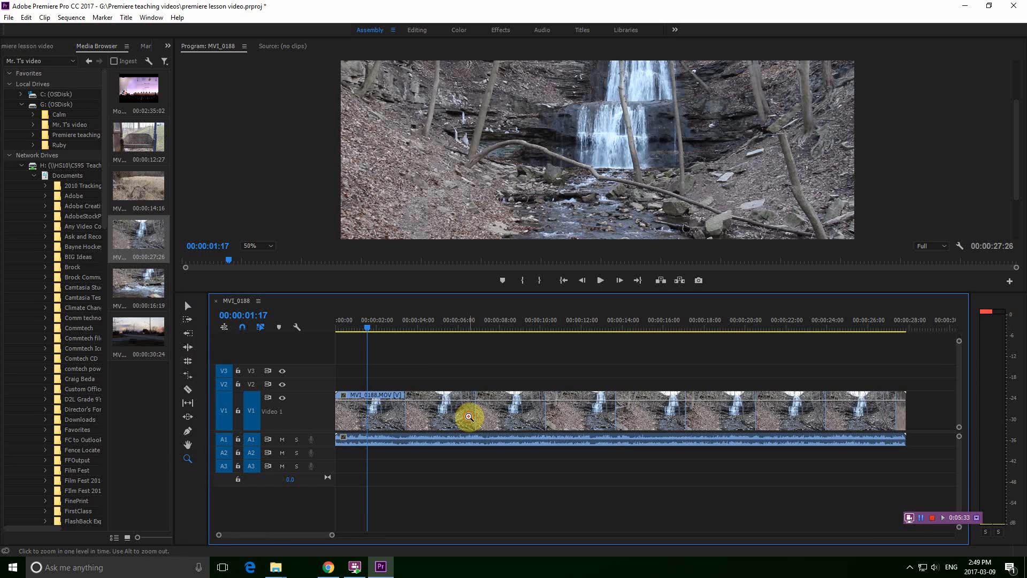
left_click(469, 416)
left_click(422, 415)
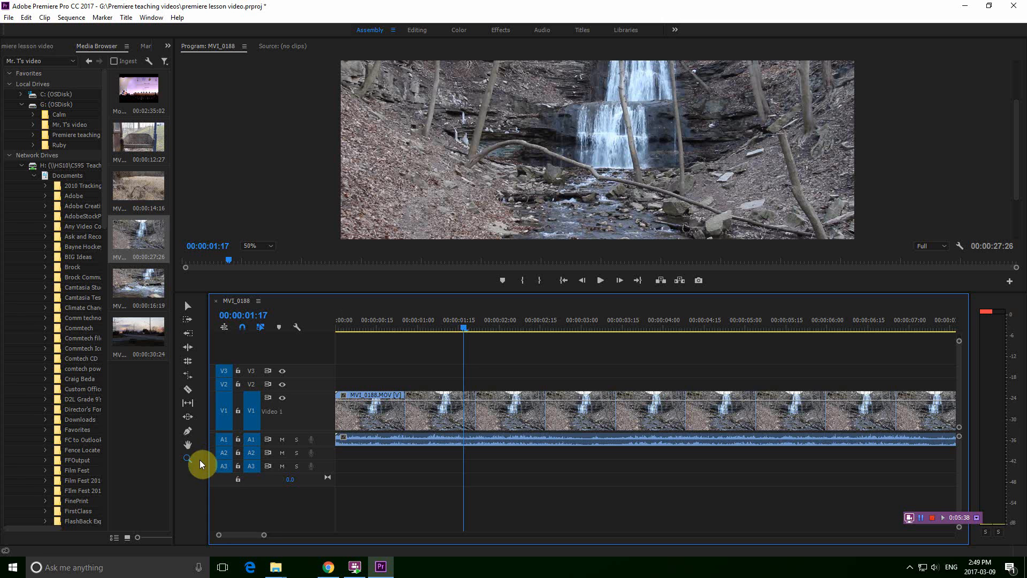
Zoom the timeline back out until the whole waterfall clip fits, and return to the Selection tool.
left_click_drag(266, 537, 499, 551)
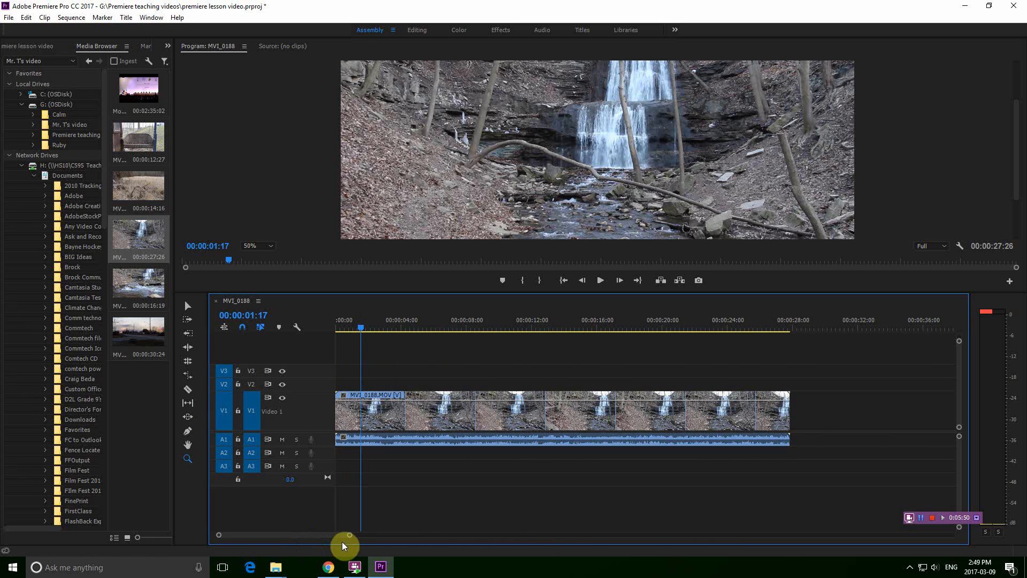
mouse_move(350, 538)
left_mouse_down()
mouse_move(290, 533)
mouse_move(370, 537)
left_mouse_up()
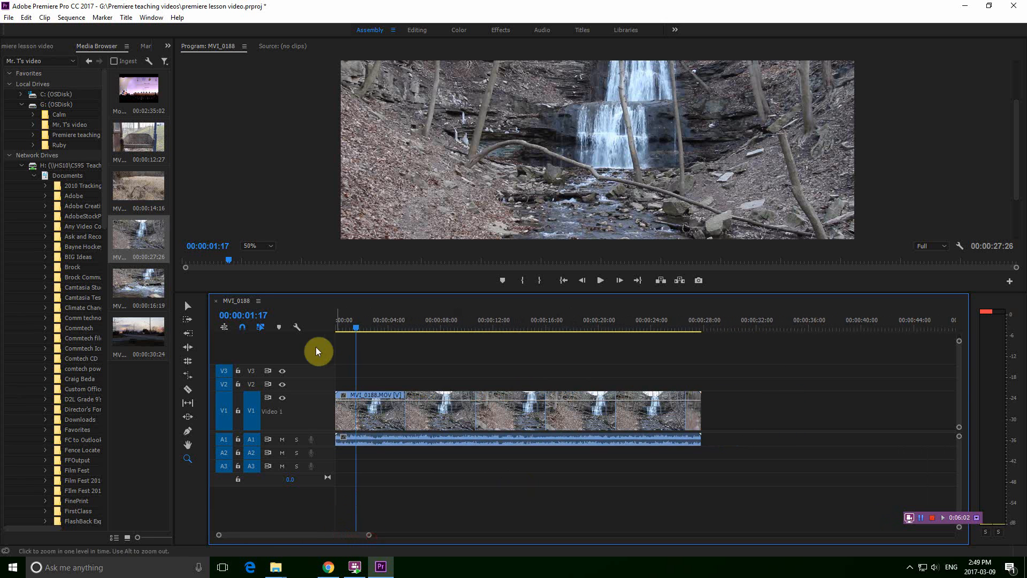
left_click(187, 308)
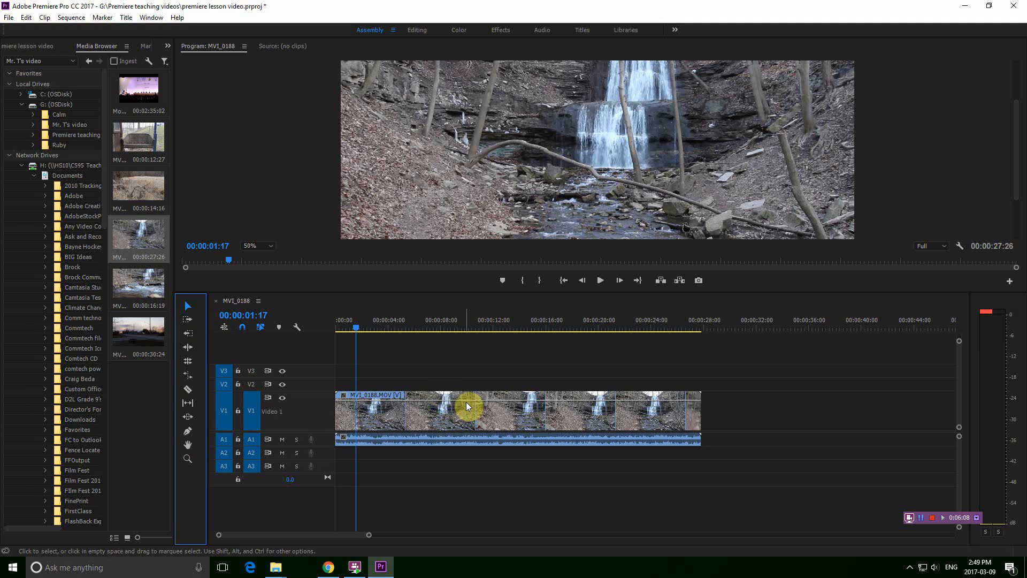
left_click(463, 358)
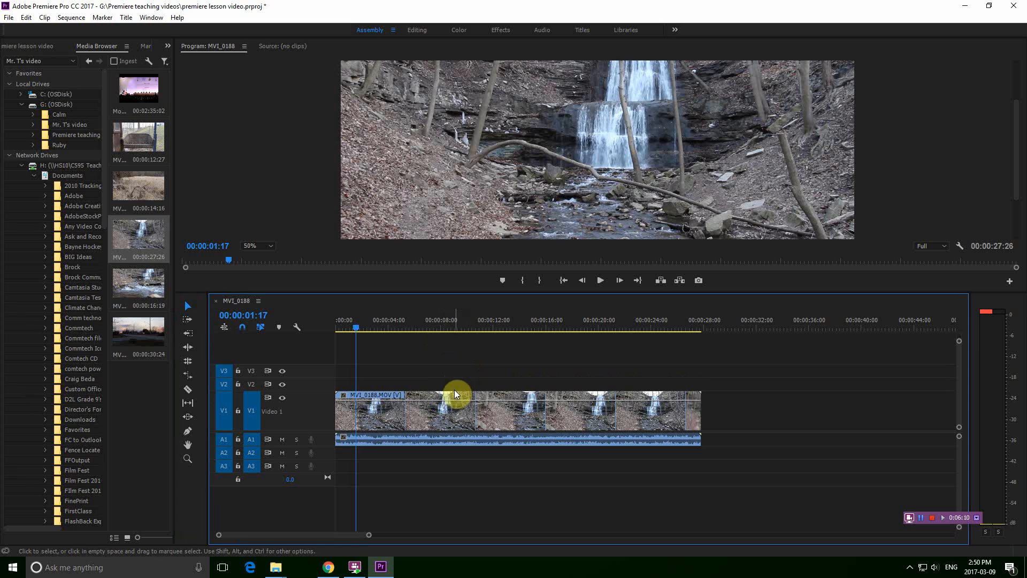
Select the waterfall clip and skim it by jumping the playhead forward through about 00:00:11:29 to about 00:00:22:09.
left_click(455, 412)
left_click(456, 323)
left_click(495, 322)
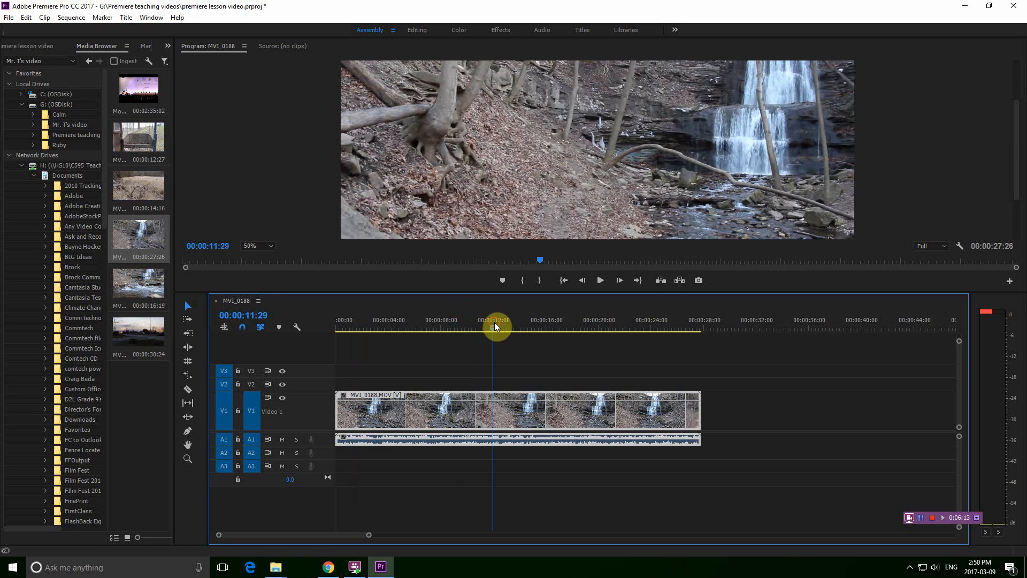
left_click(540, 326)
left_click(583, 325)
left_click(630, 326)
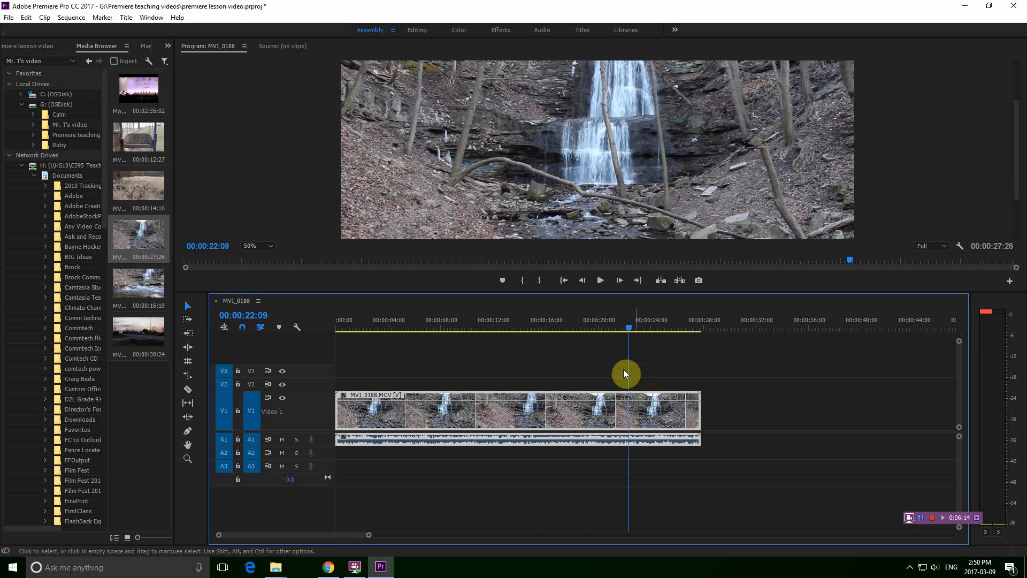
Deselect and reselect the waterfall clip, and increase the height of audio track A1 to show its waveform.
left_click(580, 373)
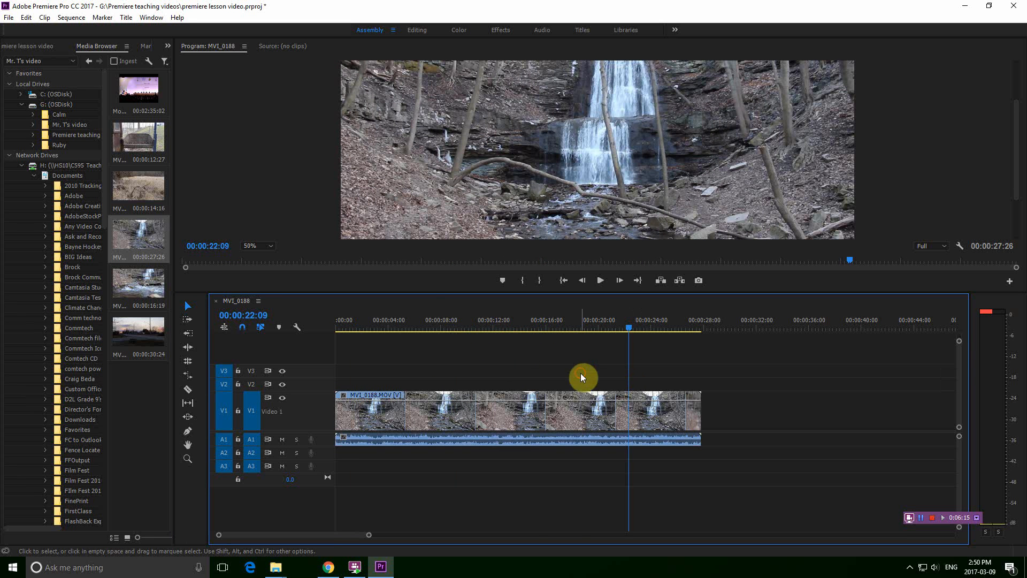
left_click(423, 413)
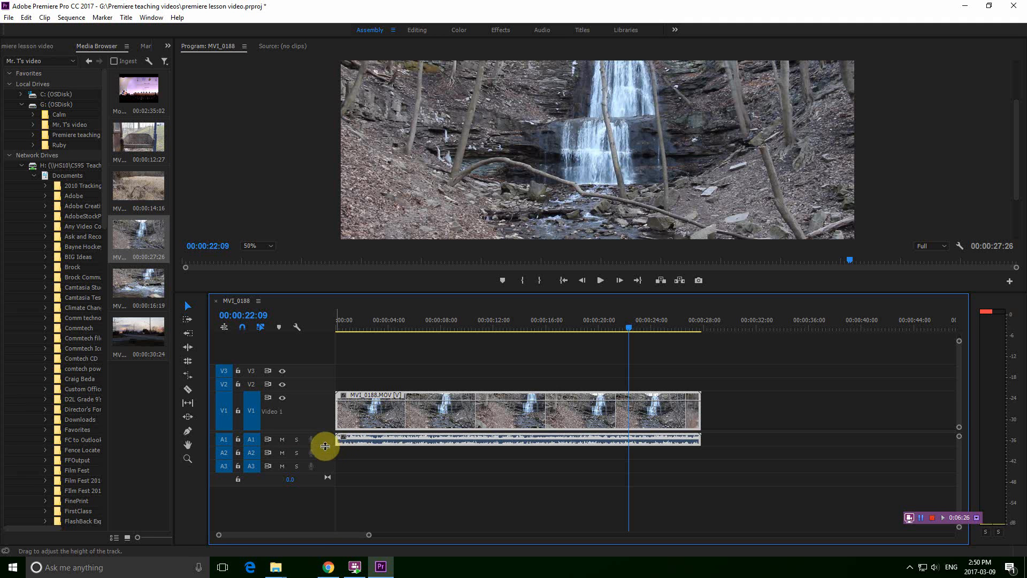
left_click_drag(324, 446, 328, 463)
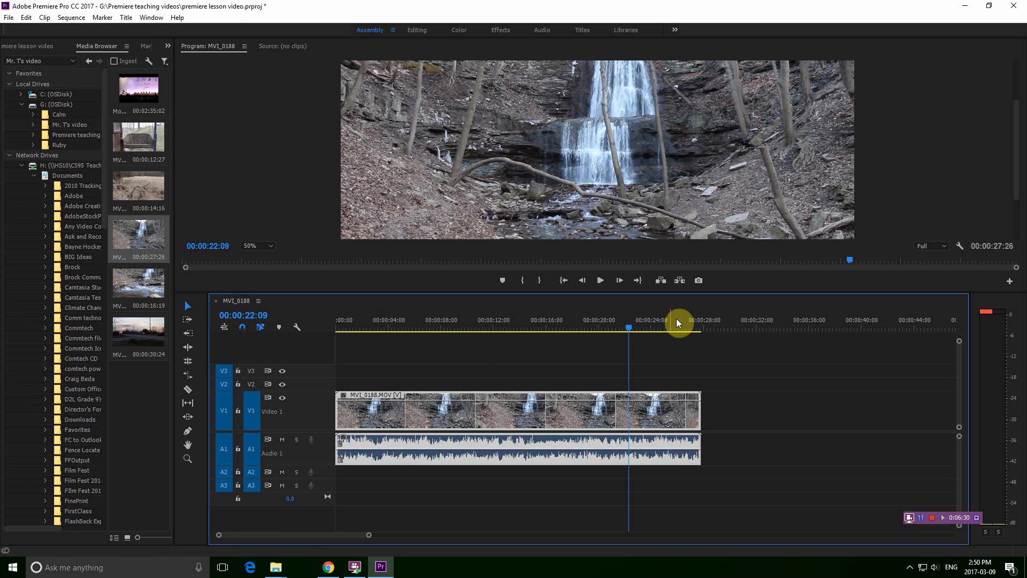
Move the playhead back to about 00:00:02:08 and play the sequence with its audio to about 00:00:12:02.
left_click_drag(628, 326, 365, 313)
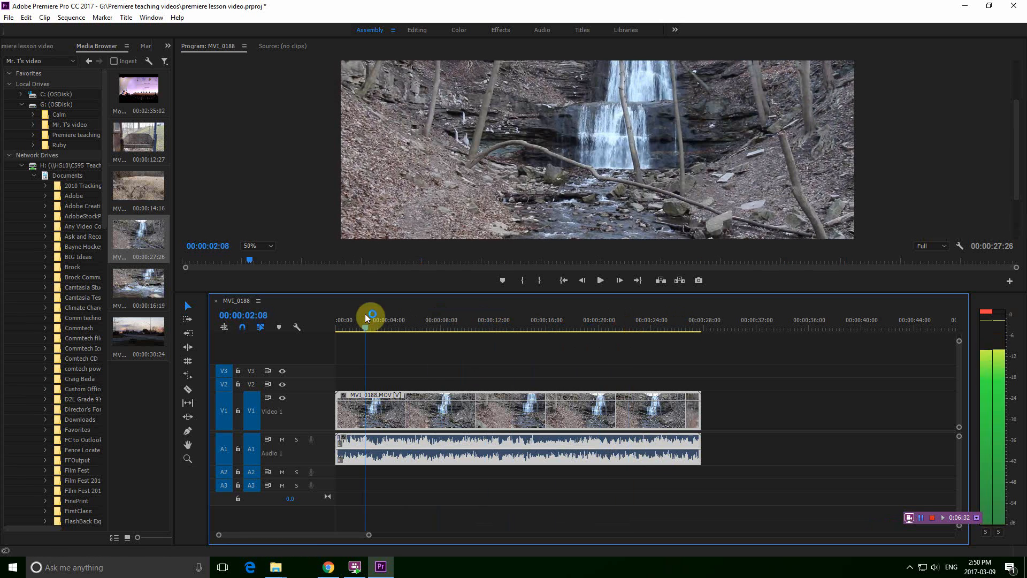
left_click(600, 281)
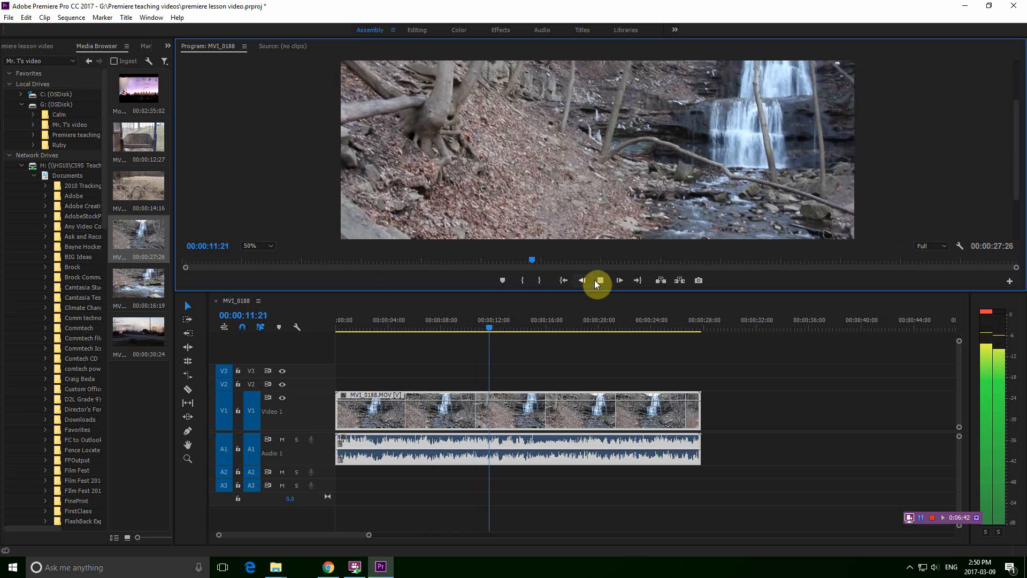
left_click(597, 281)
left_click(6, 18)
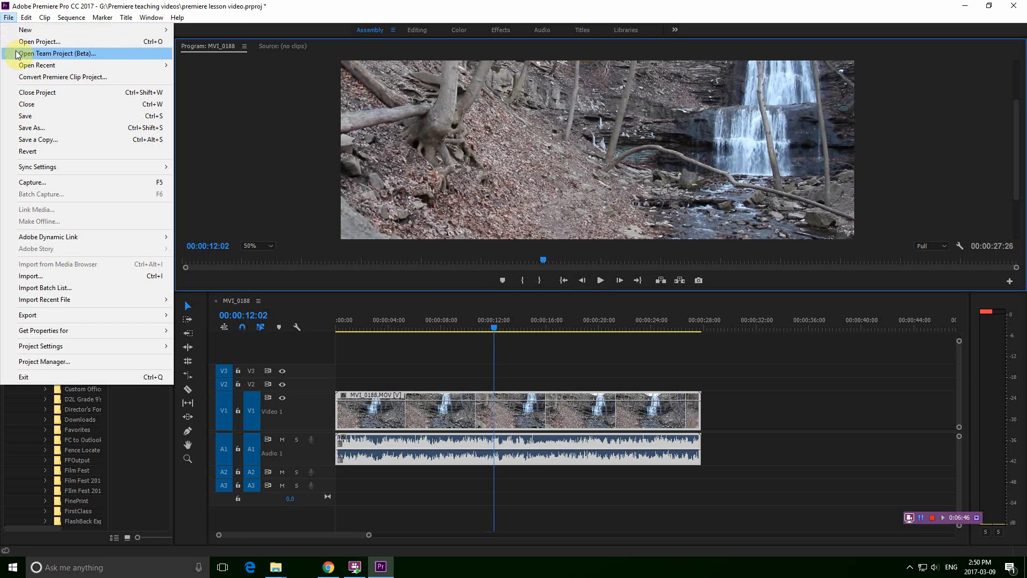
mouse_move(27, 19)
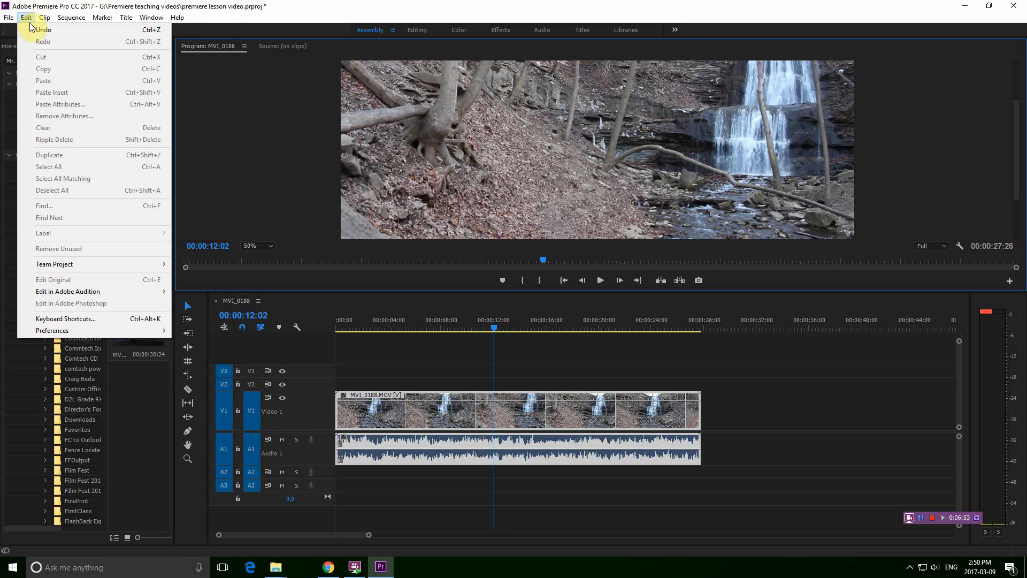
mouse_move(40, 22)
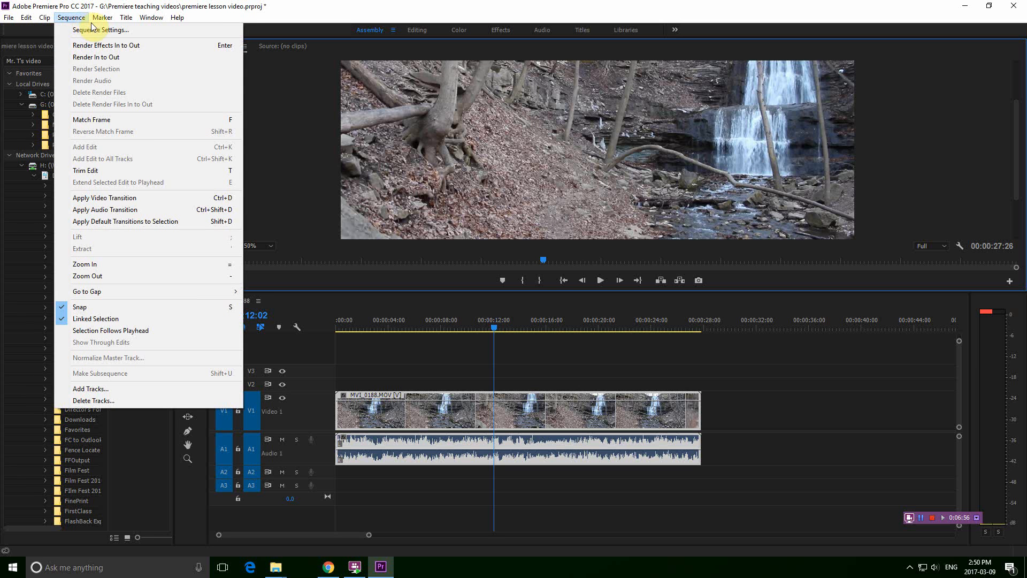
mouse_move(157, 21)
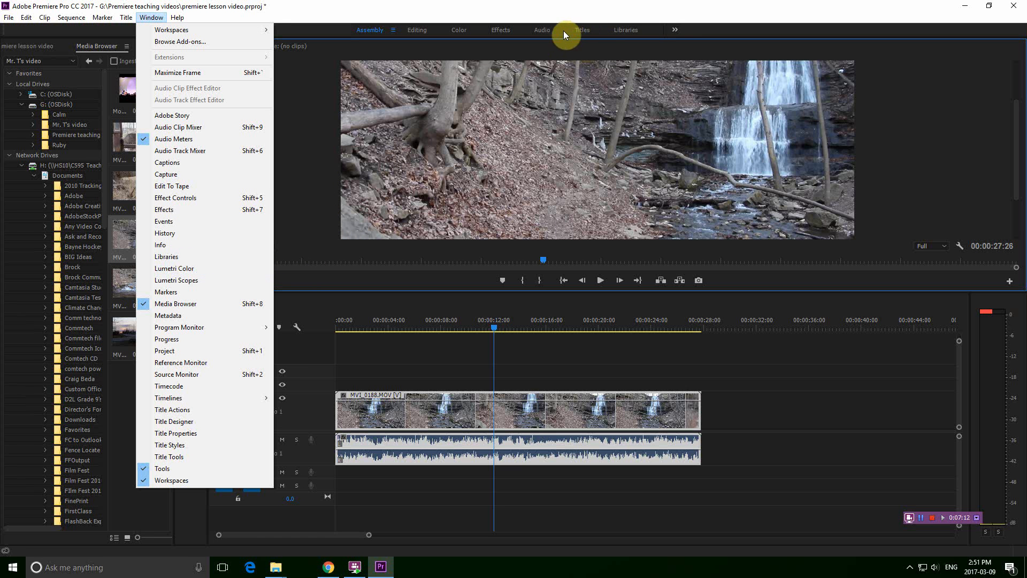
Switch to the Audio workspace to view its layout, and go on to the Effects workspace.
left_click(541, 30)
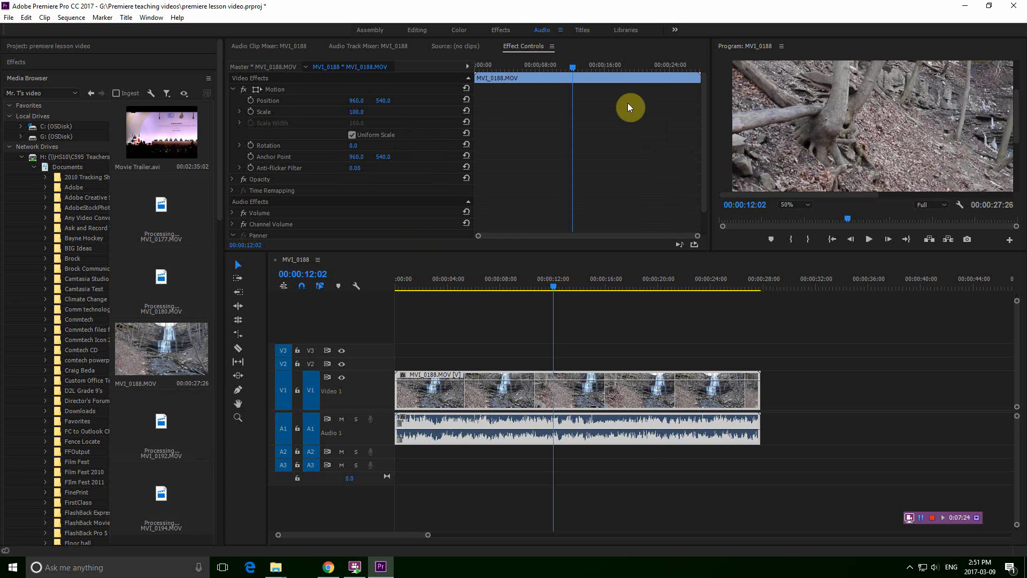
left_click(501, 30)
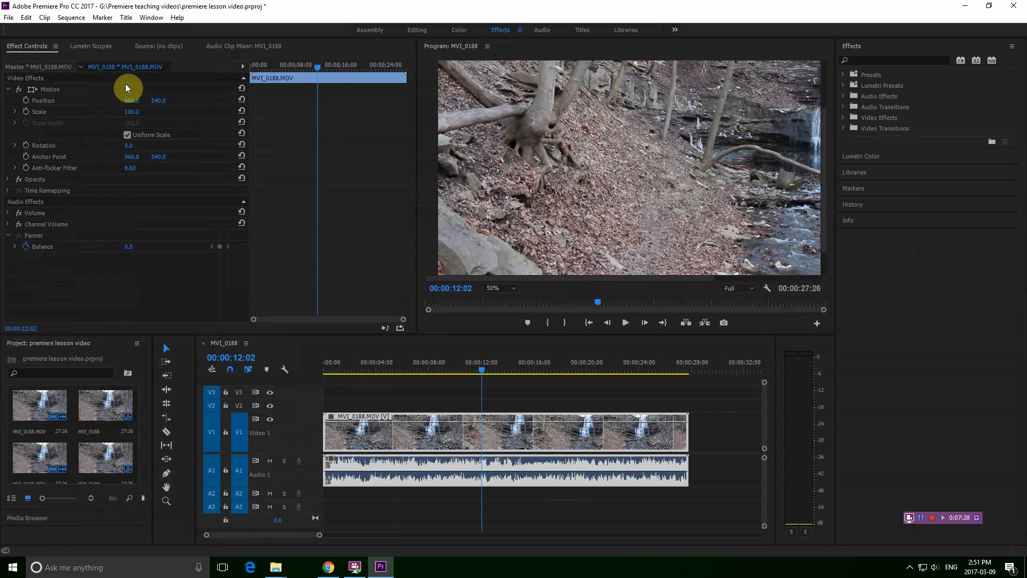